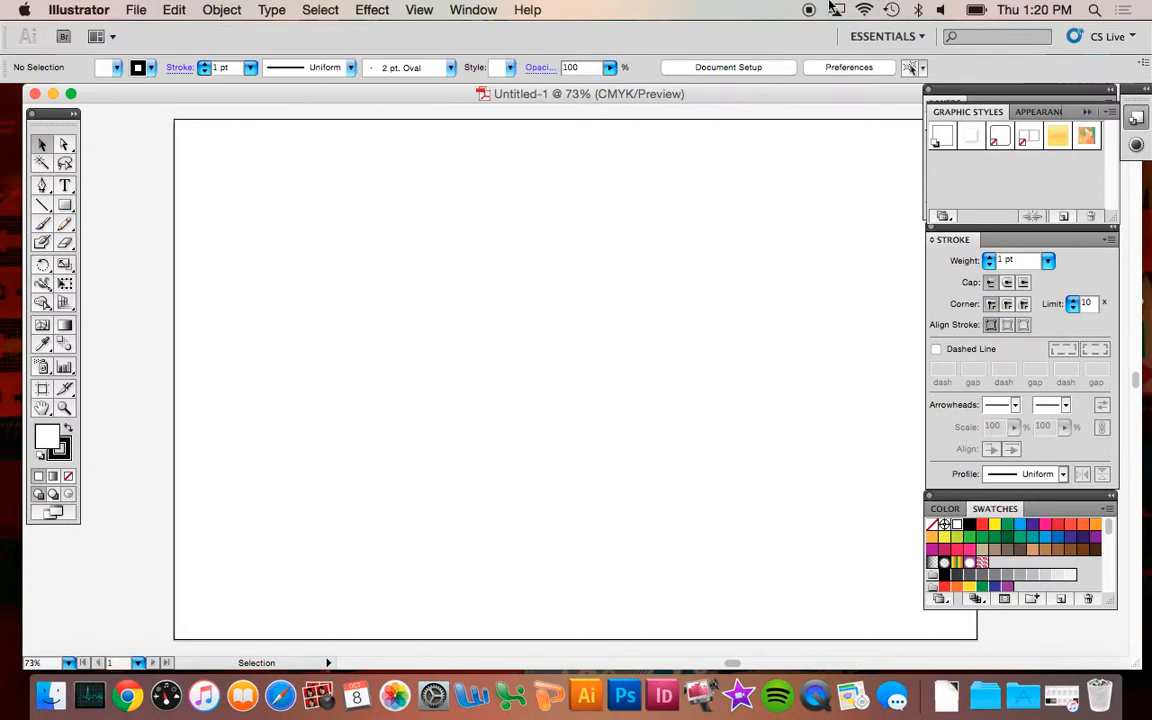
# Step: Paint a freehand wavy curve down the left part of the artboard with the Paintbrush and shift it slightly left
pyautogui.click(42, 223)
pyautogui.moveTo(295, 213)
pyautogui.mouseDown()
pyautogui.moveTo(334, 175)
pyautogui.moveTo(346, 264)
pyautogui.moveTo(416, 458)
pyautogui.mouseUp()
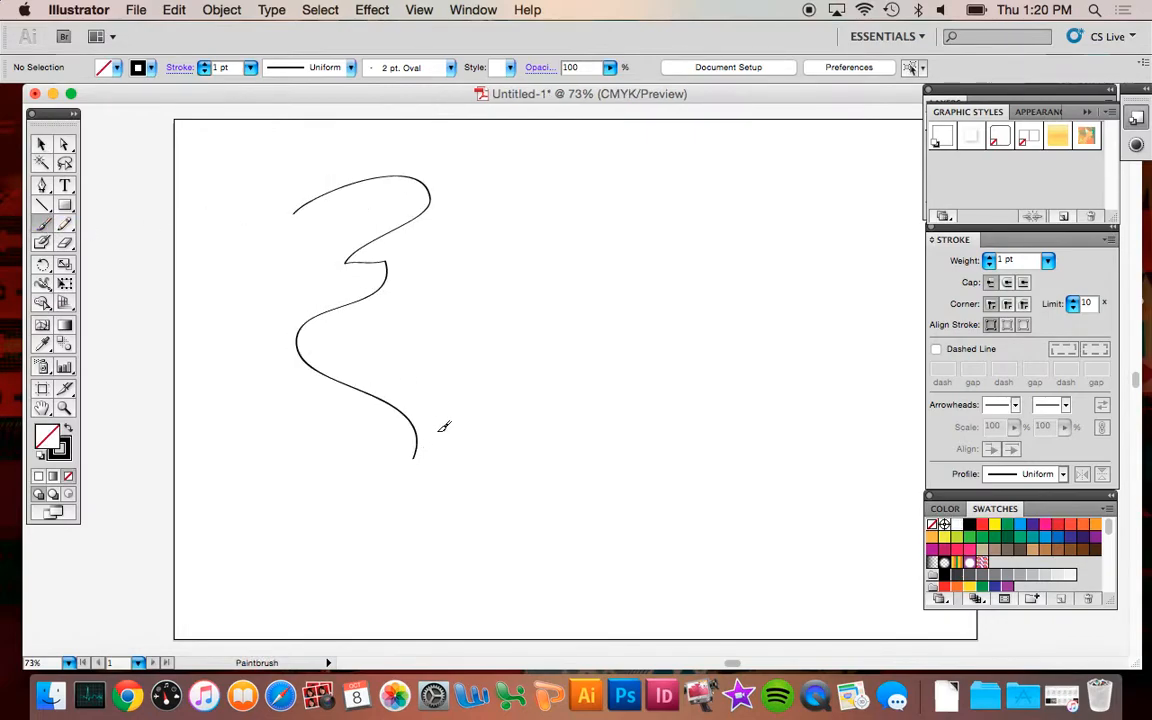
pyautogui.click(40, 145)
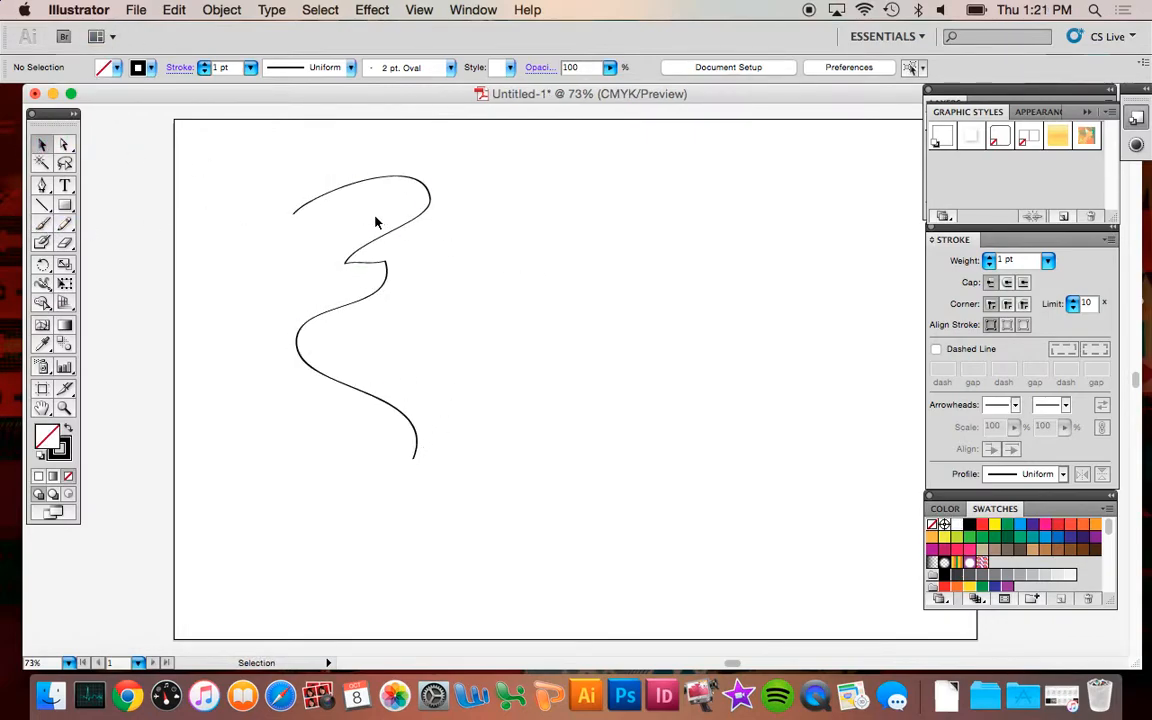
pyautogui.moveTo(386, 239); pyautogui.dragTo(359, 238)
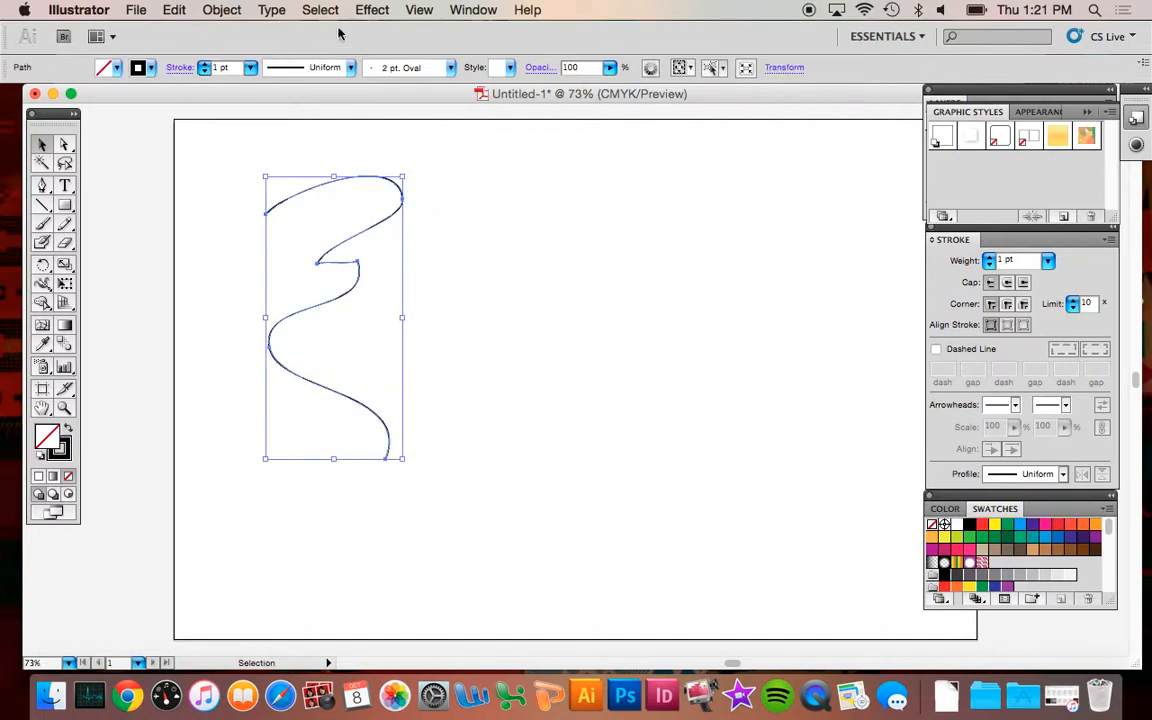
# Step: Duplicate the wavy curve by copying and pasting it onto the artboard
pyautogui.click(222, 9)
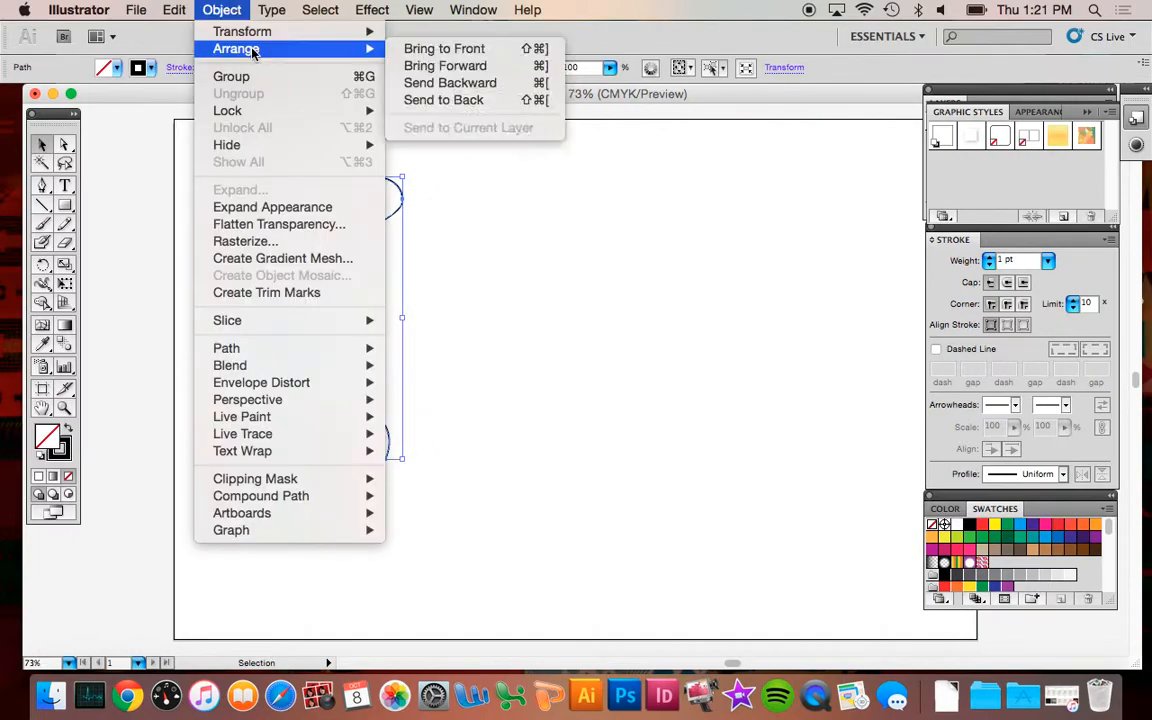
pyautogui.click(649, 380)
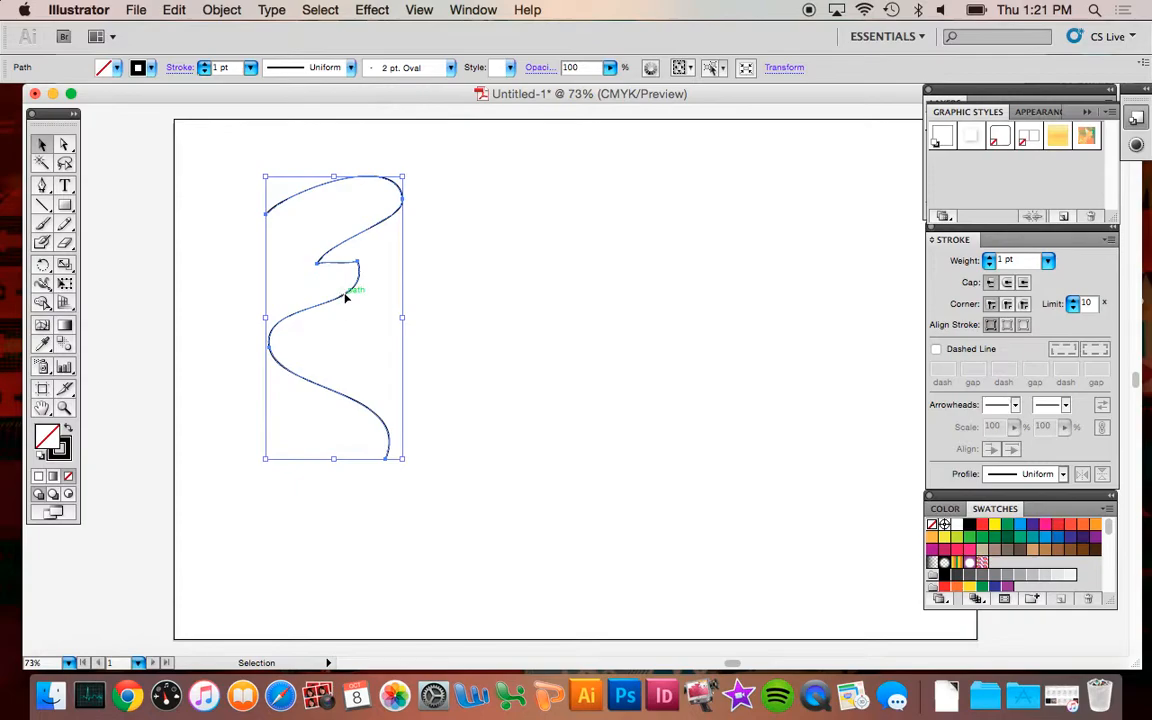
pyautogui.press('super+c')
pyautogui.press('super+v')
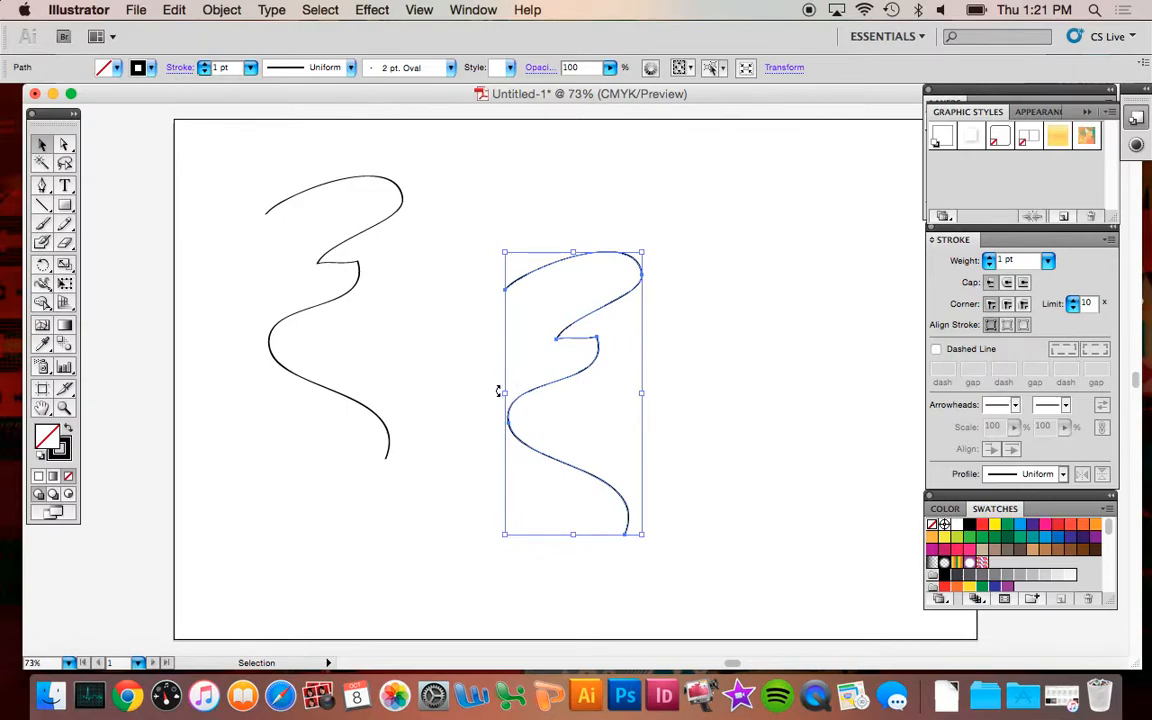
# Step: Try flipping the pasted curve horizontally by pulling its side handle across the opposite edge, and undo the flip
pyautogui.moveTo(507, 394); pyautogui.dragTo(766, 400)
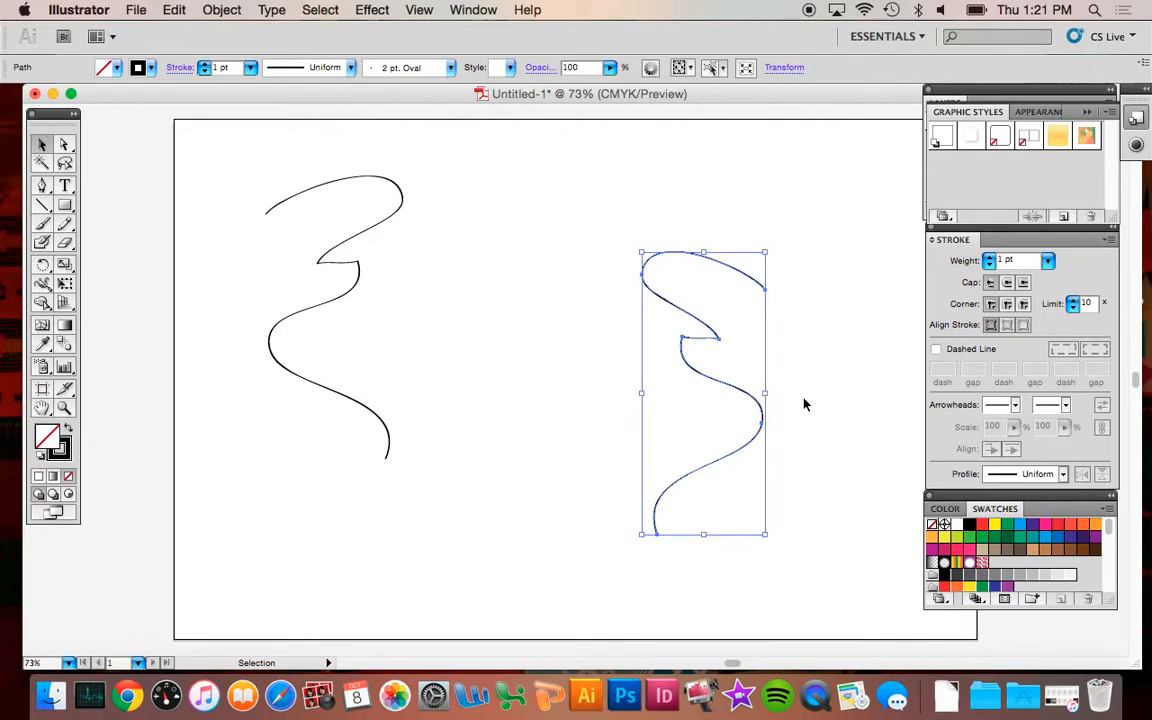
pyautogui.press('Delete')
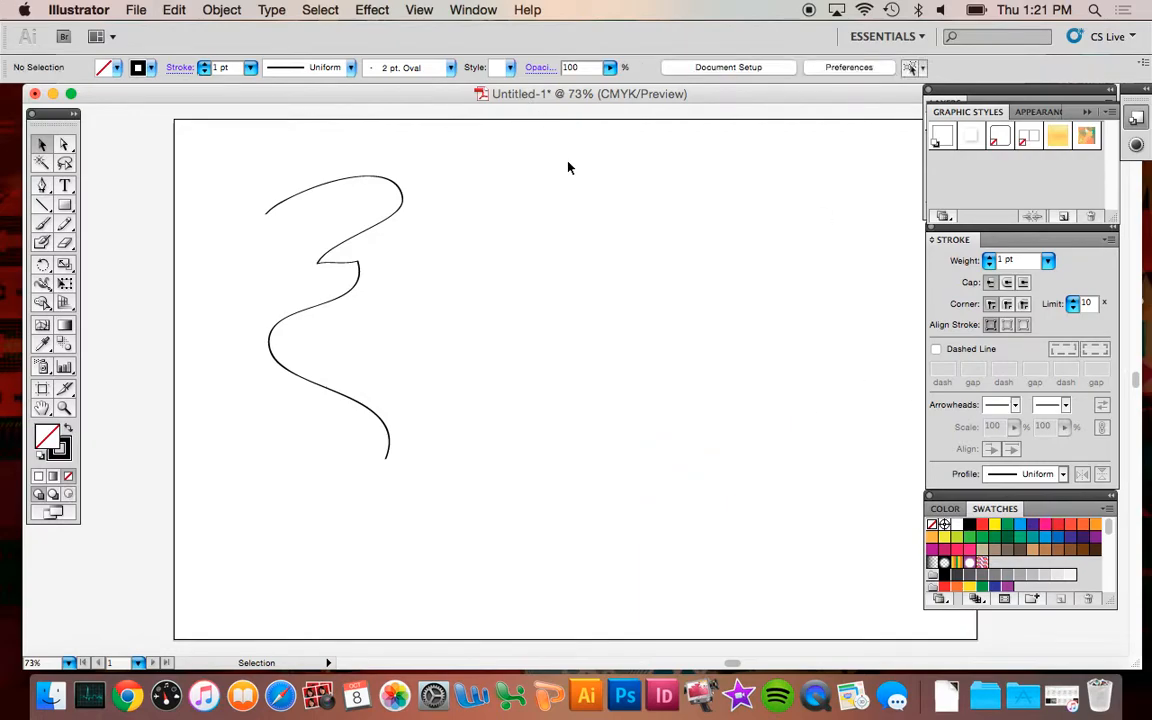
pyautogui.press('super+z')
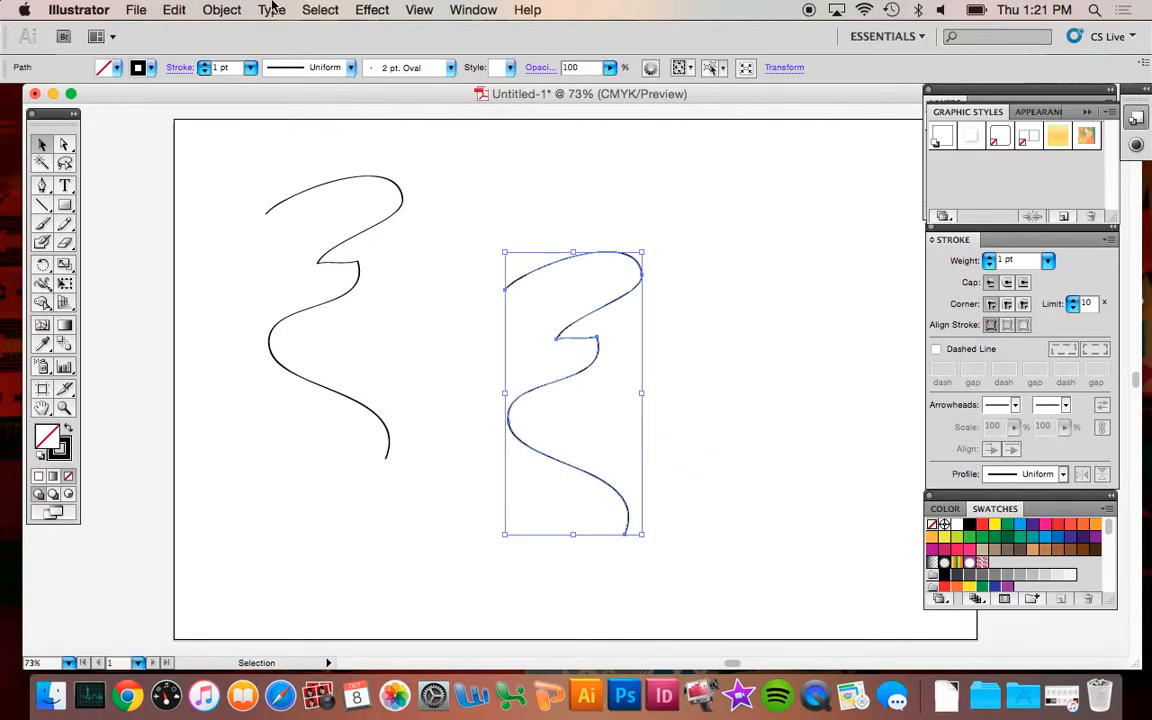
# Step: Reflect the pasted curve about the vertical axis and place it against the original so their lower ends meet
pyautogui.click(216, 9)
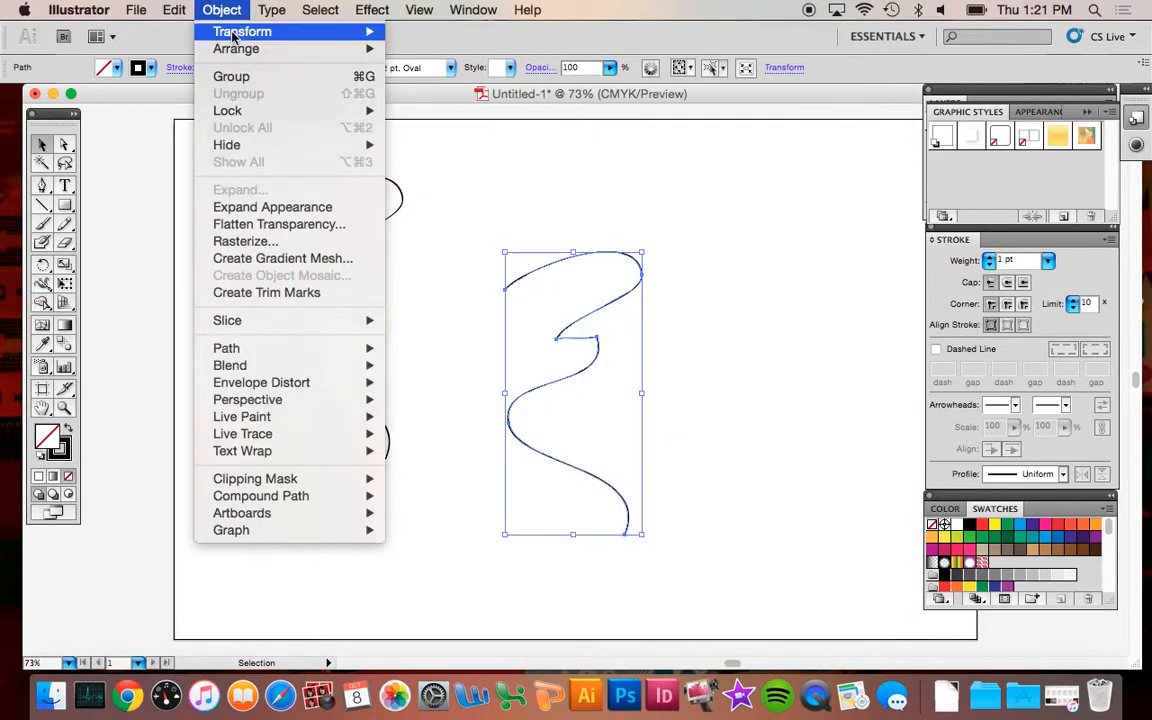
pyautogui.moveTo(233, 37)
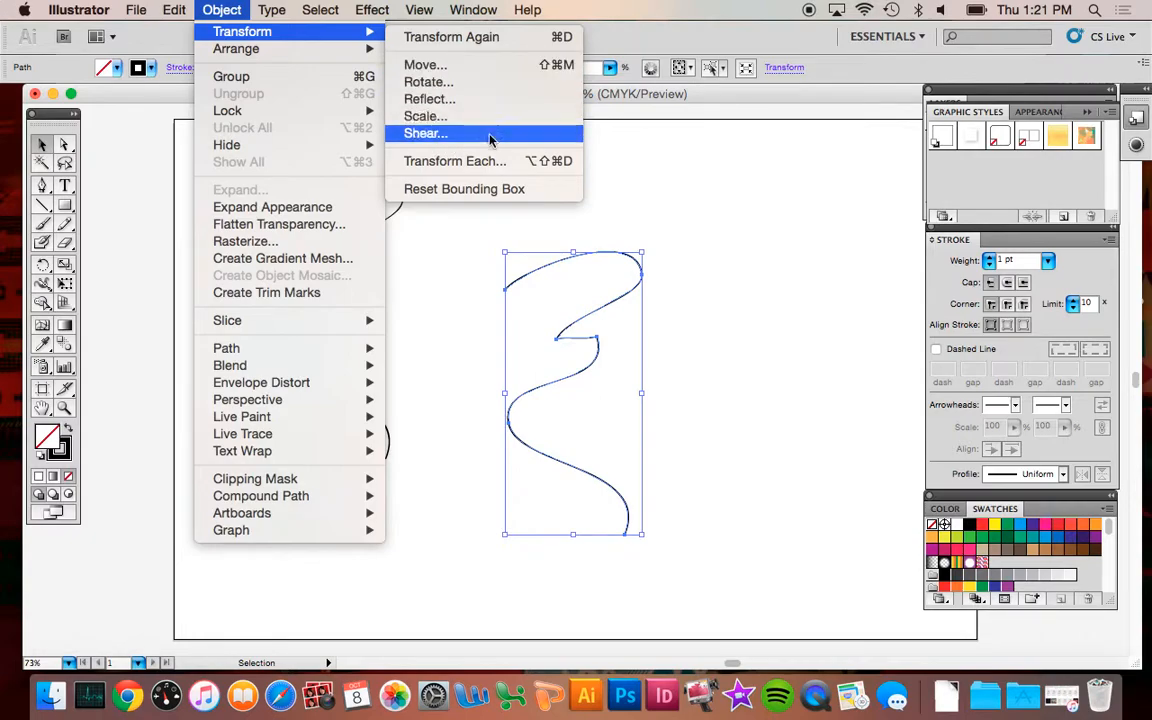
pyautogui.click(437, 101)
pyautogui.click(641, 308)
pyautogui.moveTo(542, 176); pyautogui.dragTo(853, 147)
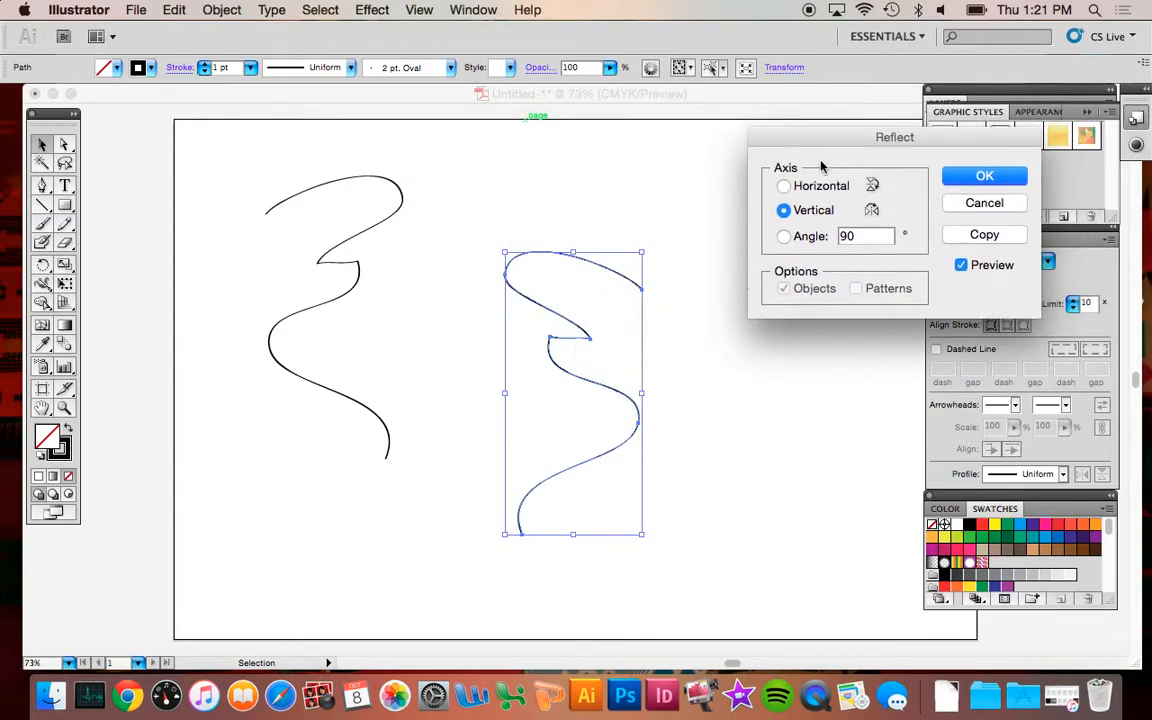
pyautogui.click(785, 187)
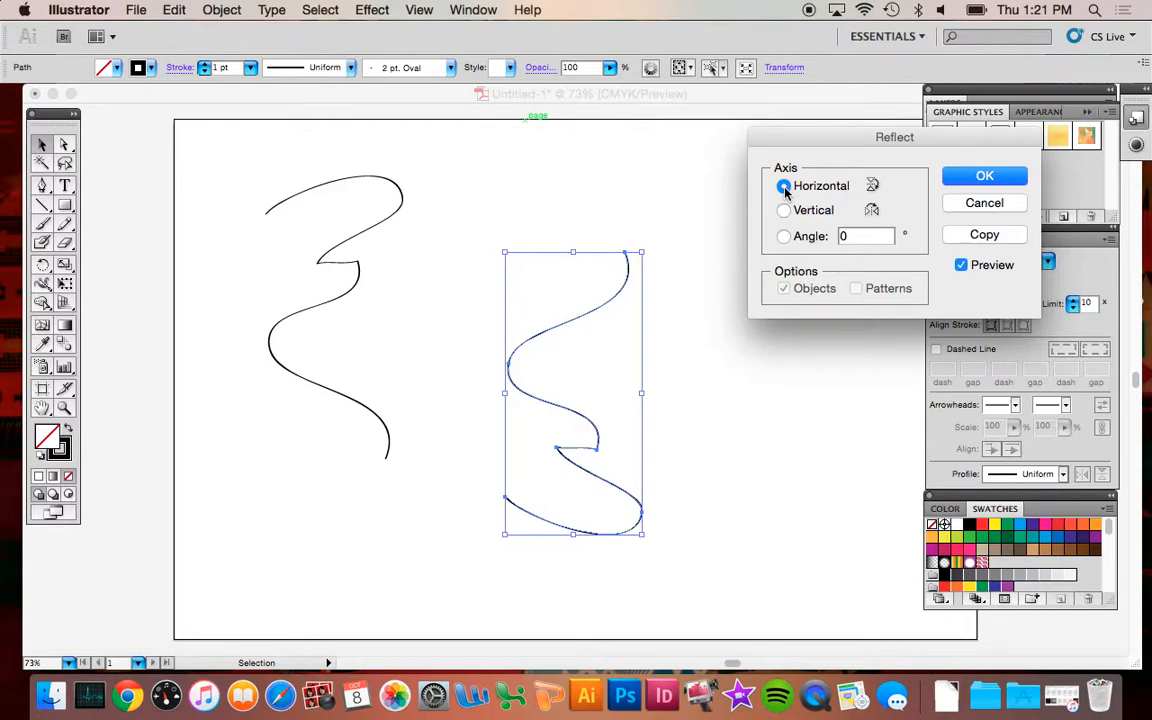
pyautogui.click(784, 210)
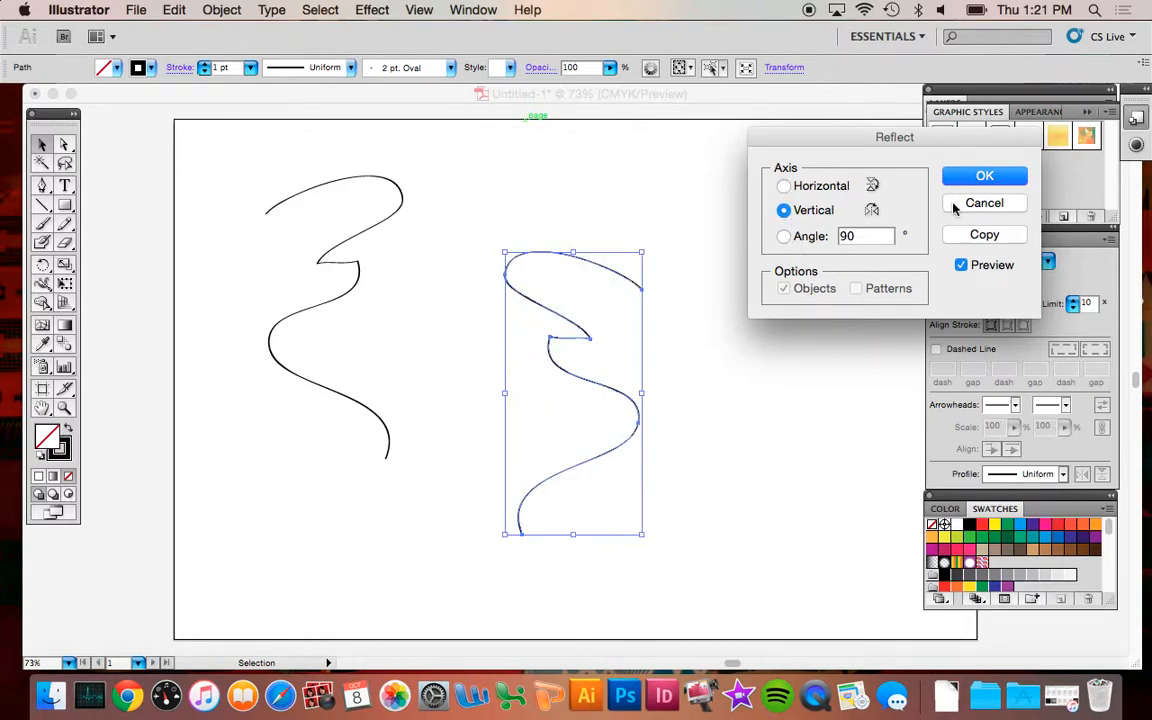
pyautogui.click(985, 176)
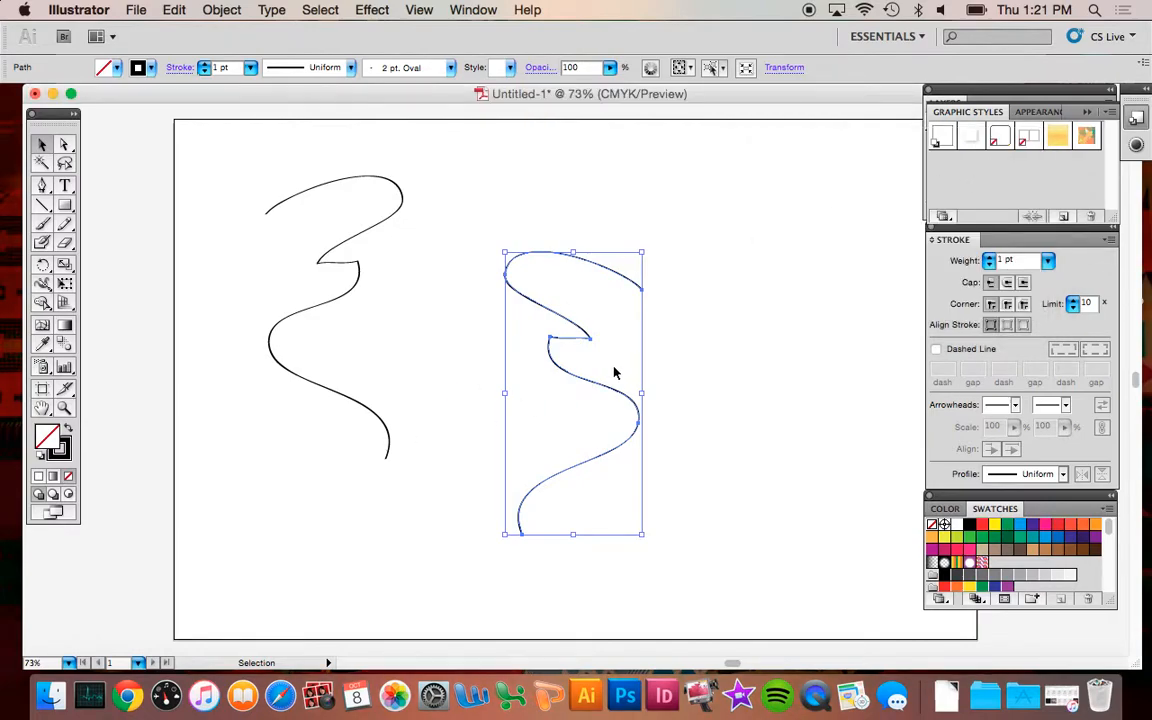
pyautogui.moveTo(605, 387); pyautogui.dragTo(467, 311)
pyautogui.click(661, 301)
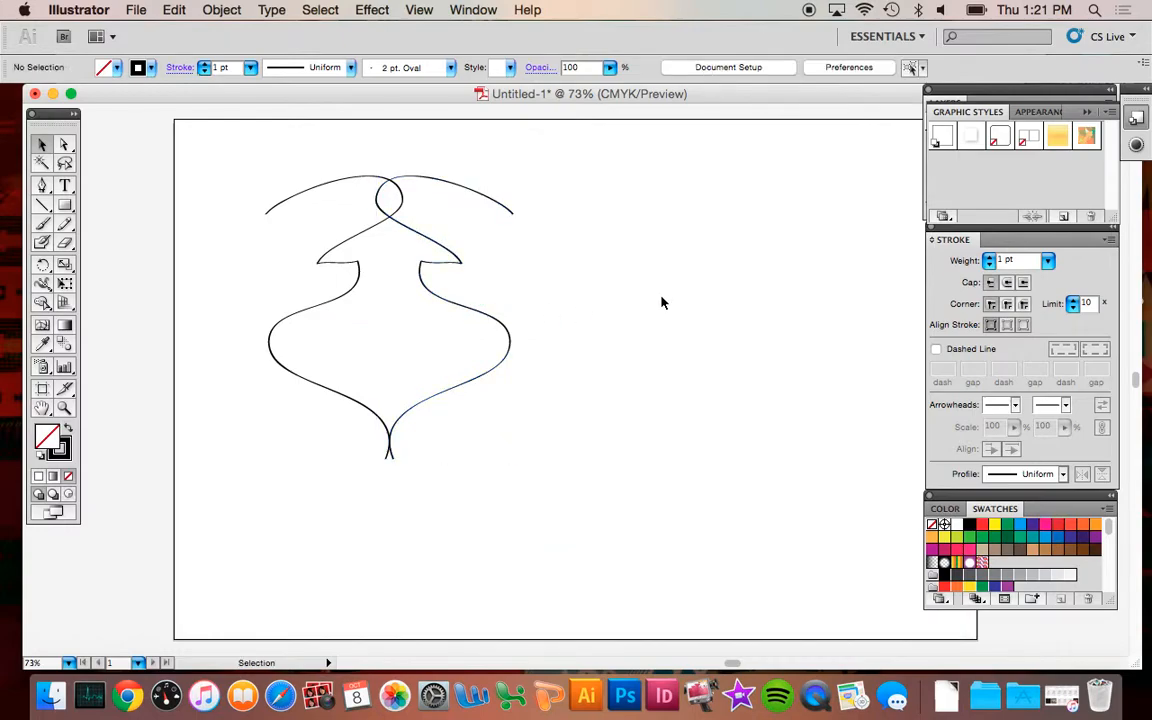
pyautogui.click(453, 300)
pyautogui.rightClick(452, 302)
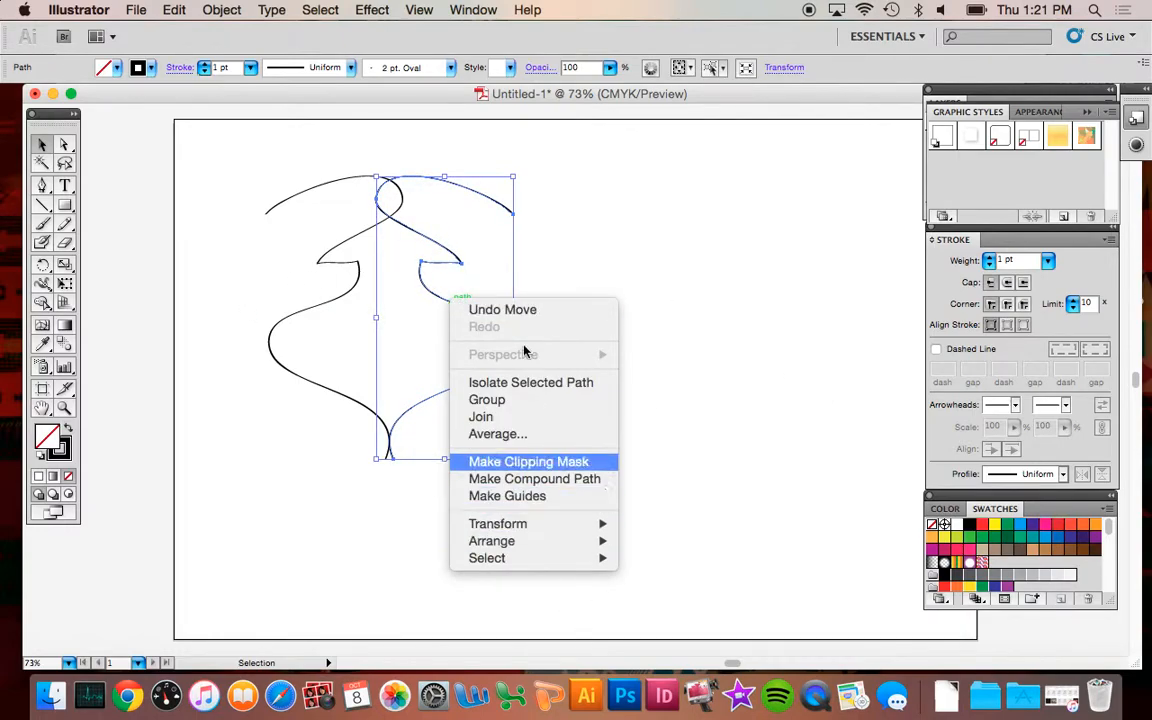
pyautogui.moveTo(566, 526)
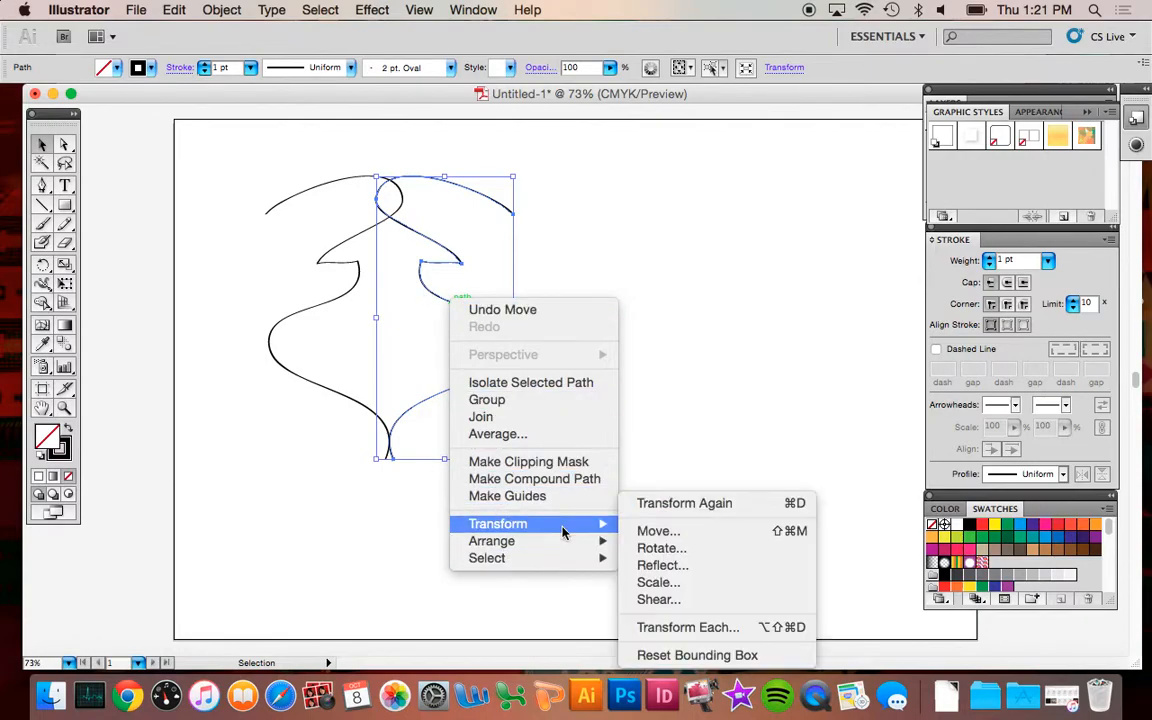
pyautogui.click(706, 540)
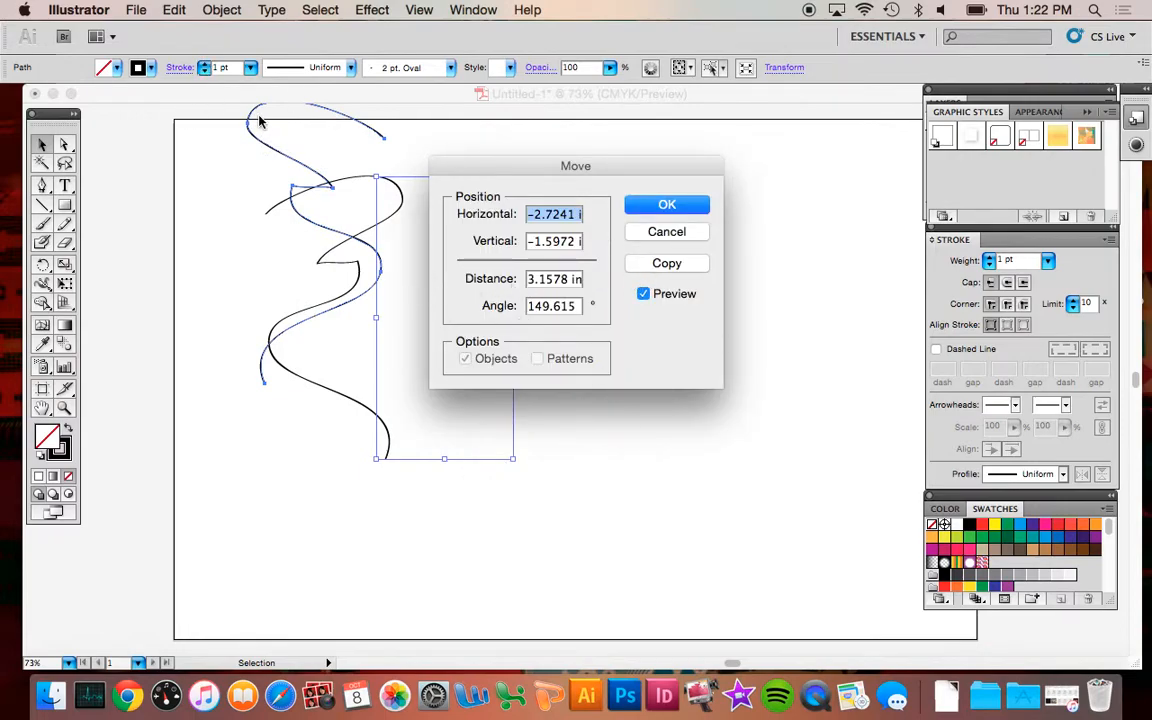
pyautogui.click(672, 234)
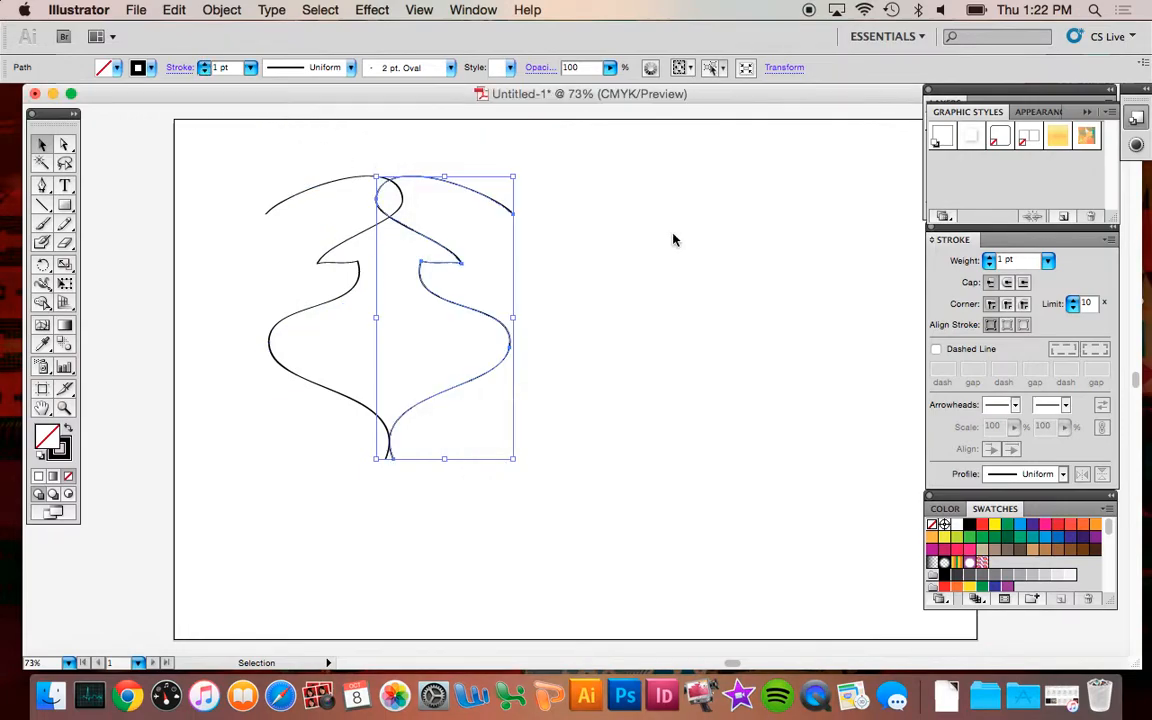
# Step: Try rotating the mirrored curve by 90° and moving it to the original's lower end, and undo both changes
pyautogui.rightClick(491, 310)
pyautogui.moveTo(594, 533)
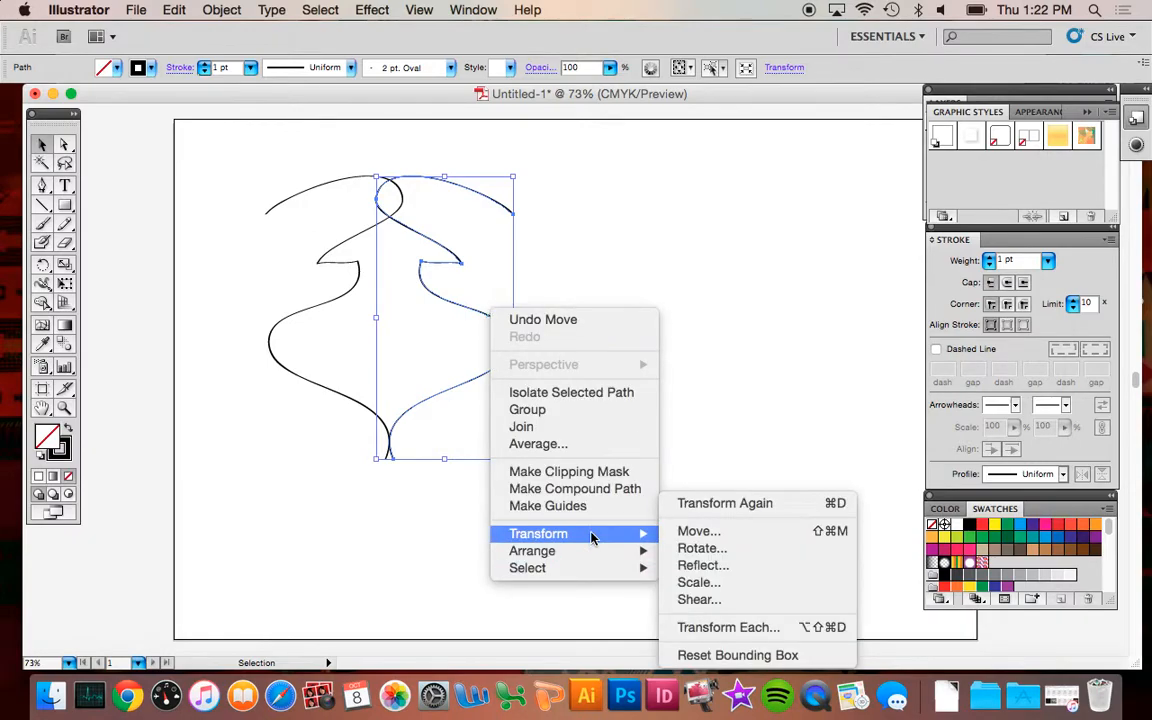
pyautogui.click(771, 548)
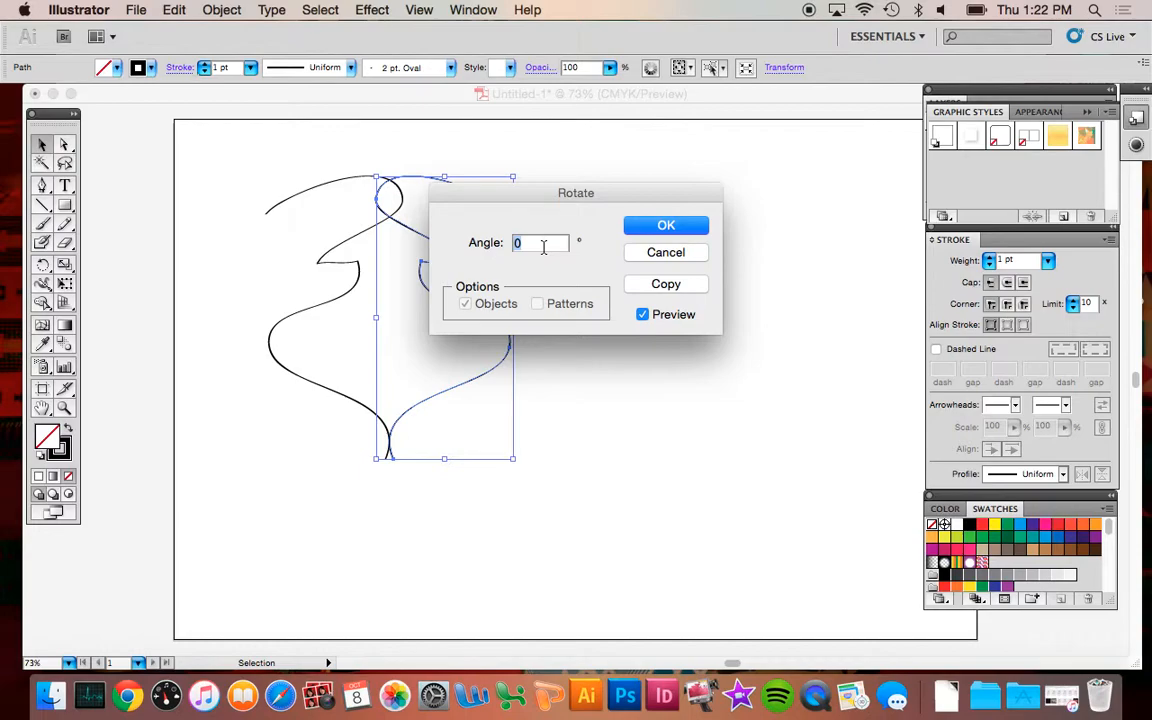
pyautogui.write('90')
pyautogui.click(665, 225)
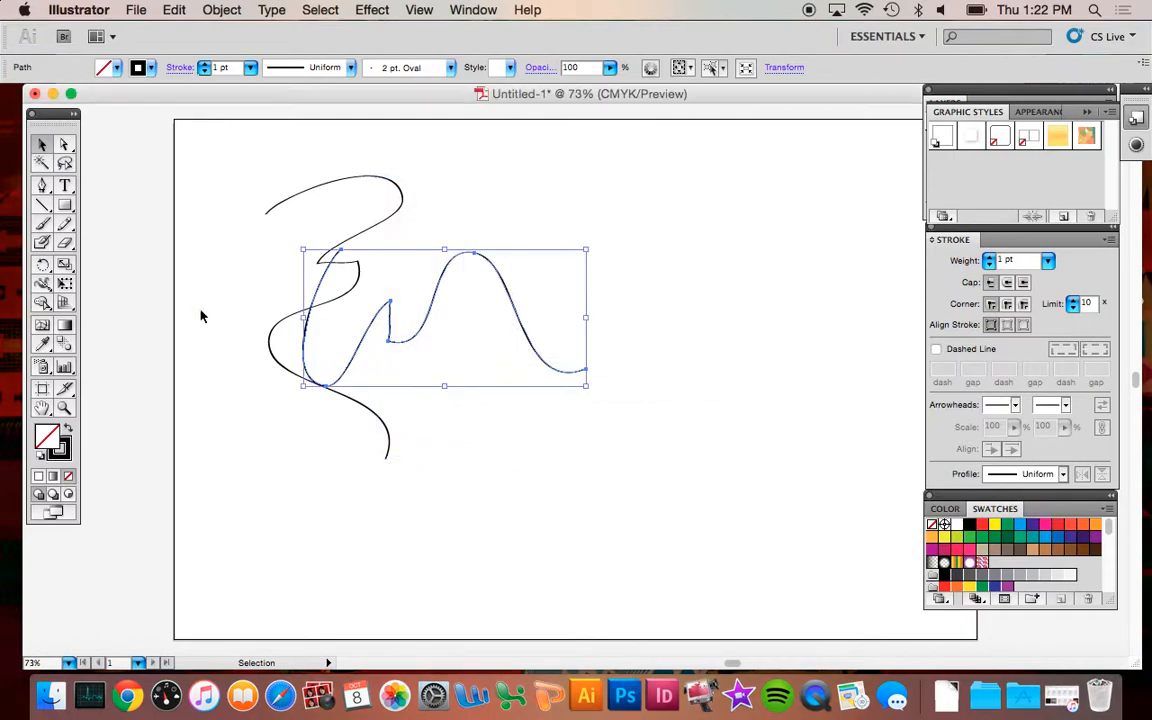
pyautogui.moveTo(427, 320); pyautogui.dragTo(514, 397)
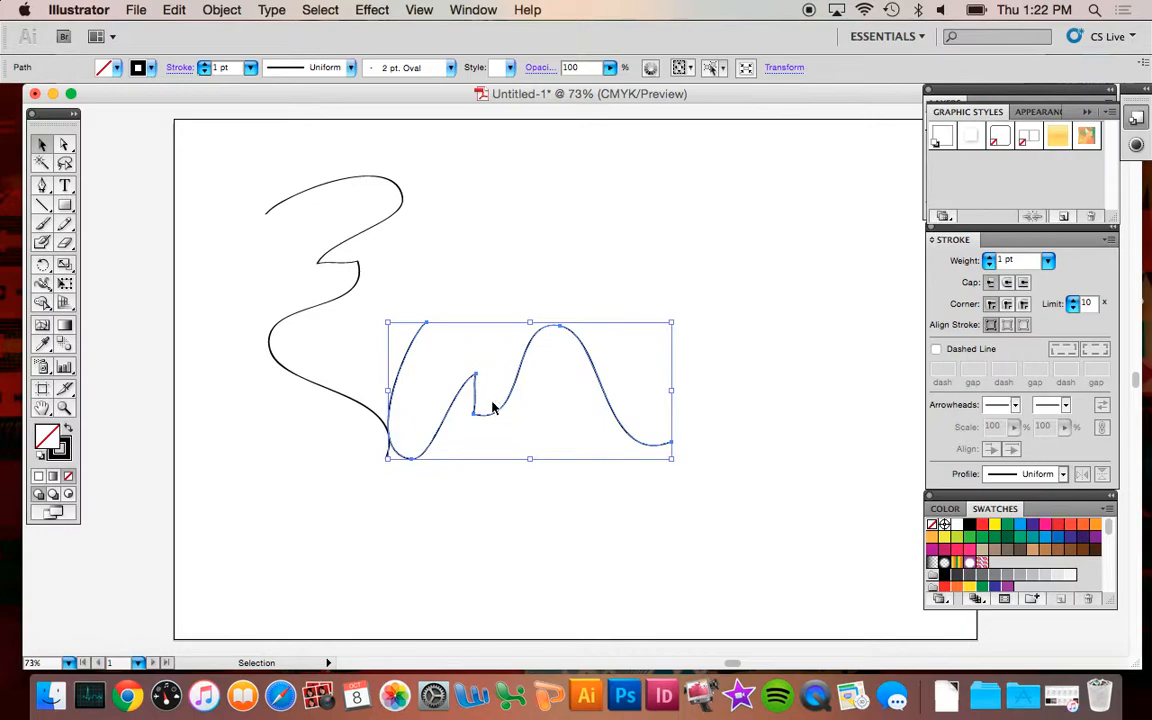
pyautogui.press('super+z')
pyautogui.press('super+z')
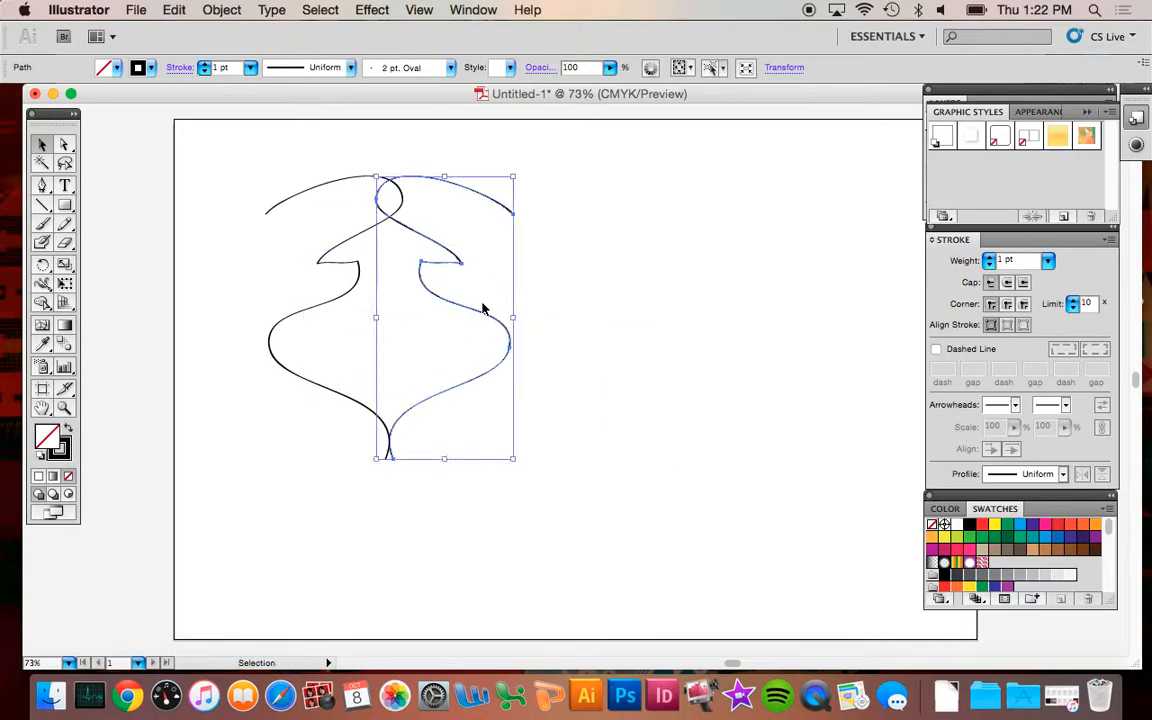
pyautogui.rightClick(478, 309)
pyautogui.moveTo(596, 536)
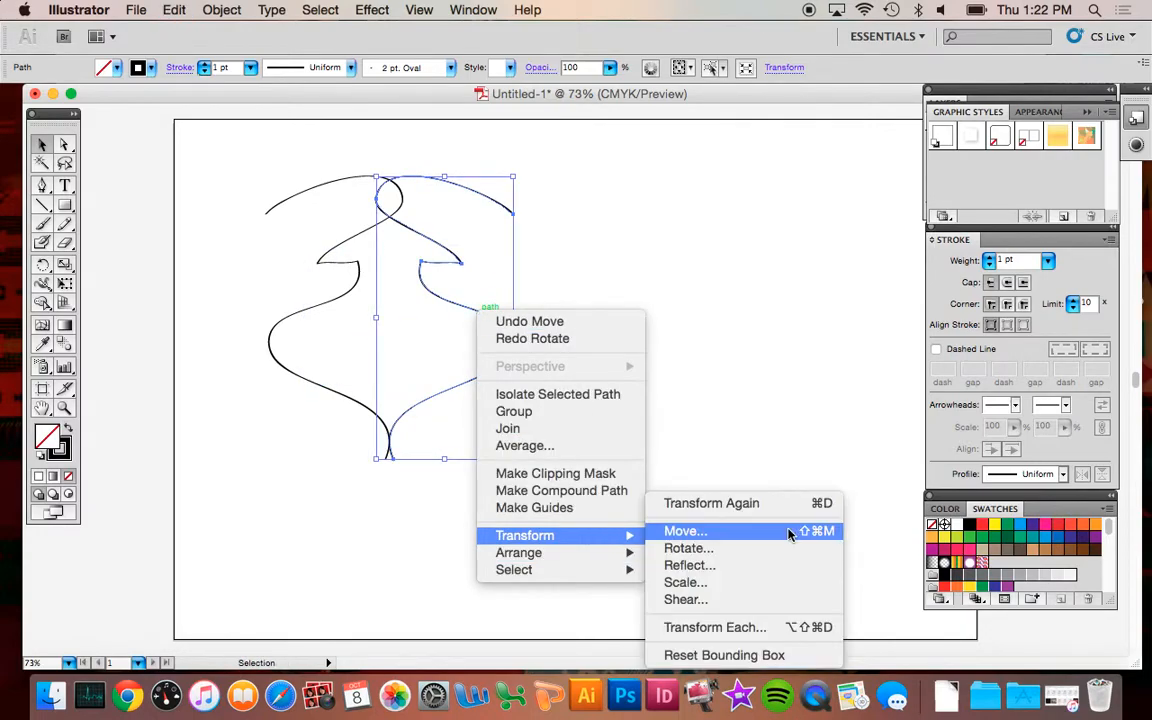
pyautogui.click(781, 588)
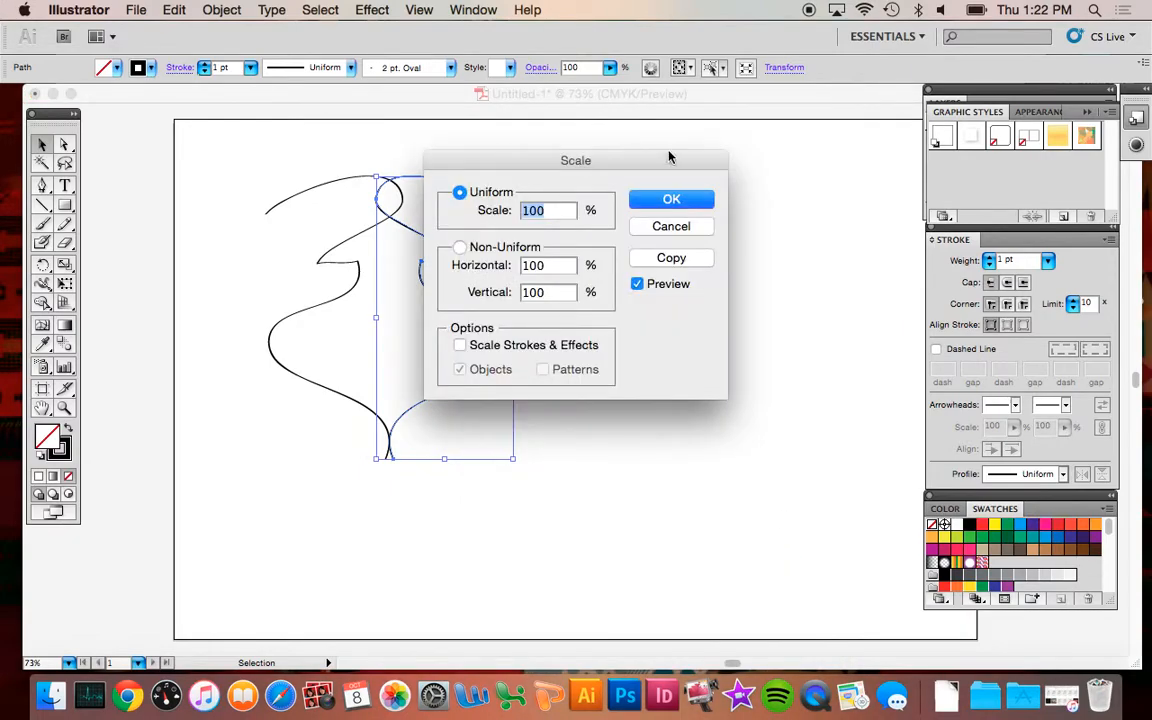
pyautogui.moveTo(497, 168); pyautogui.dragTo(689, 162)
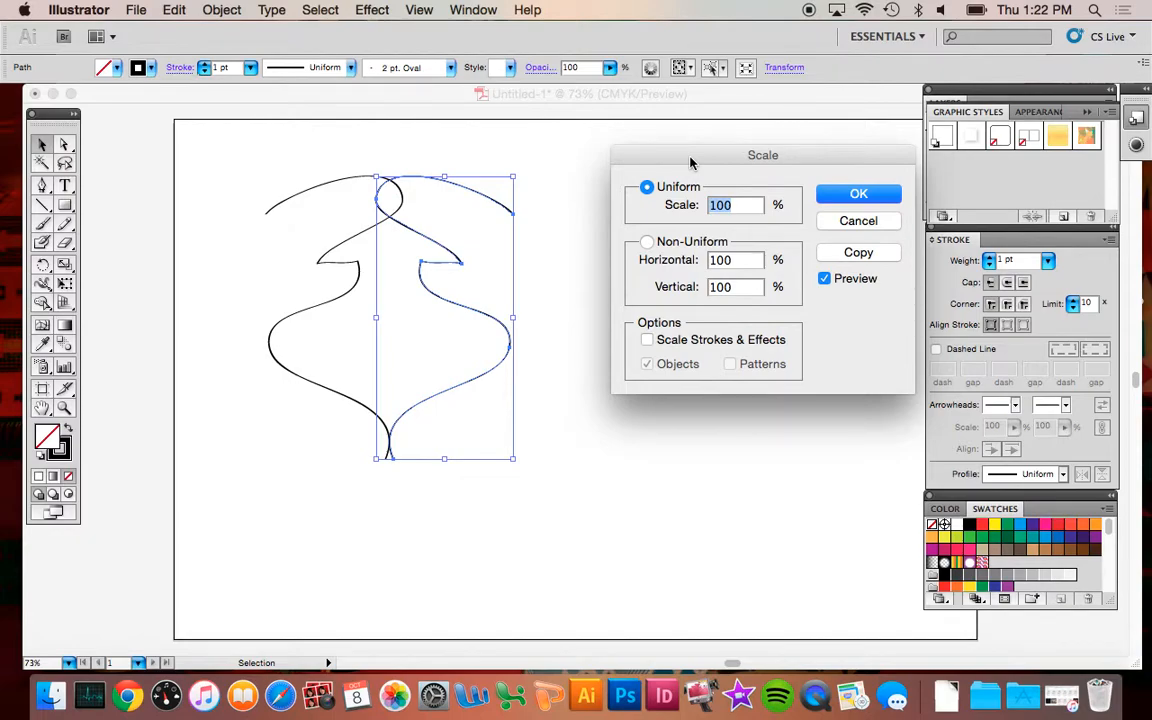
pyautogui.click(852, 223)
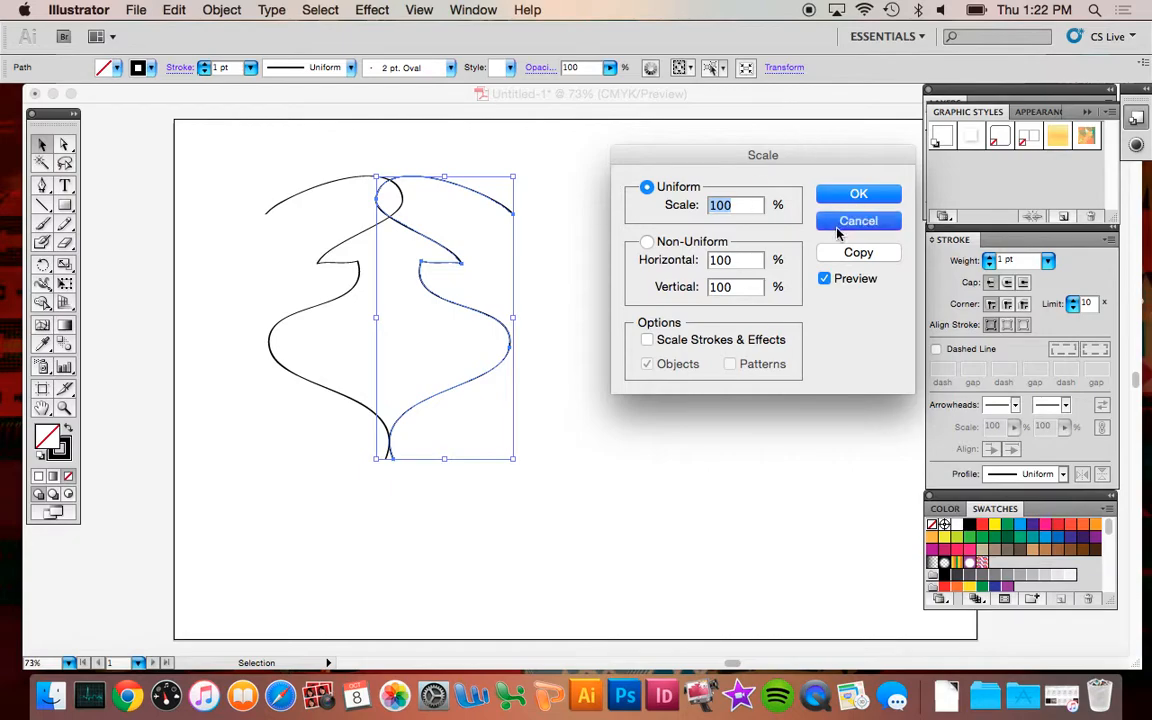
# Step: Try shrinking the mirrored curve freehand from its upper-left corner, and undo the scaling
pyautogui.moveTo(378, 178); pyautogui.dragTo(442, 274)
pyautogui.press('super+z')
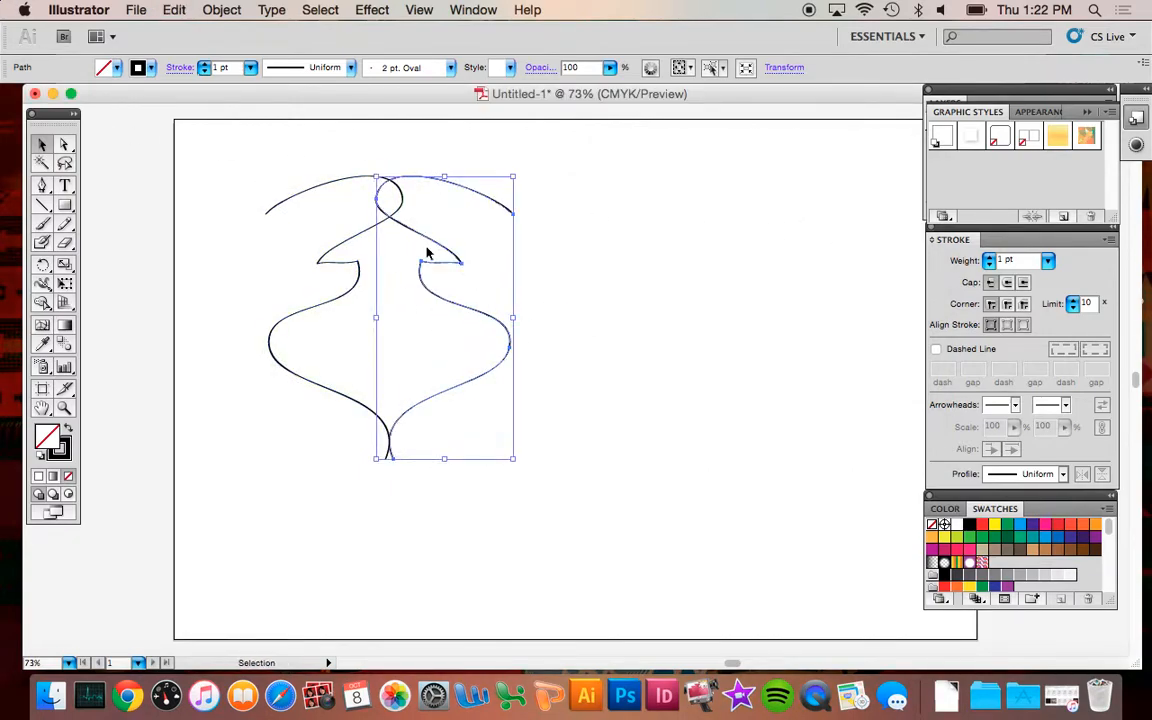
# Step: Scale the mirrored curve uniformly to 50%
pyautogui.rightClick(446, 263)
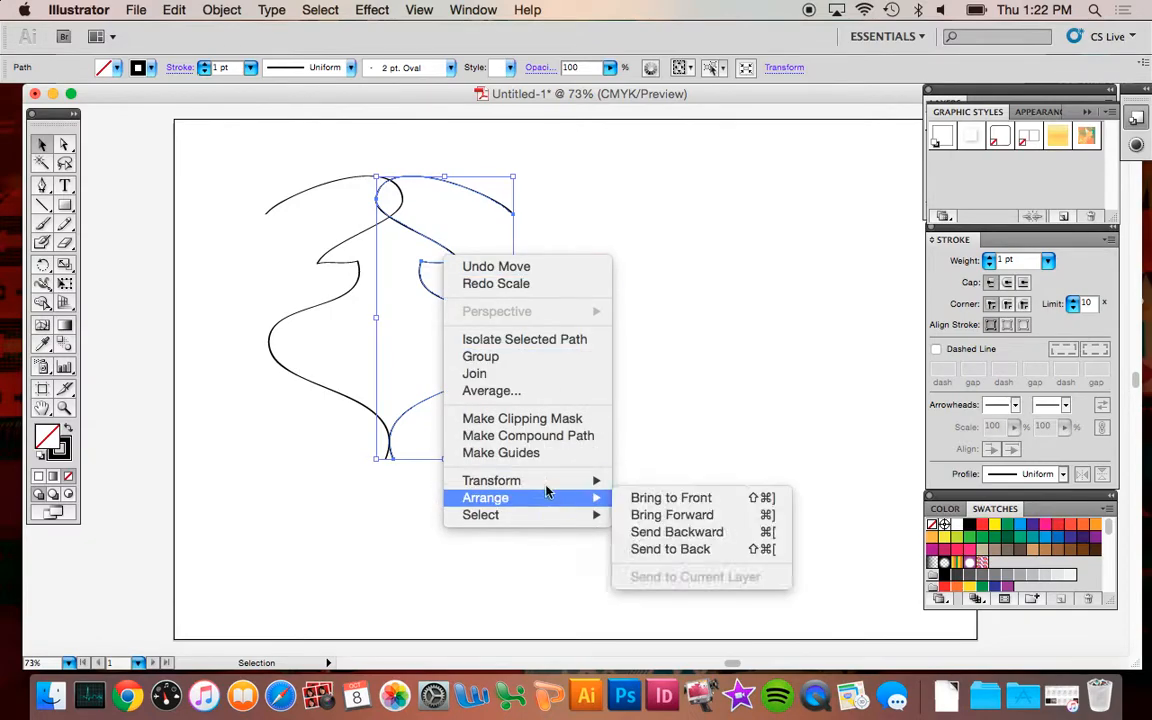
pyautogui.moveTo(560, 481)
pyautogui.click(726, 561)
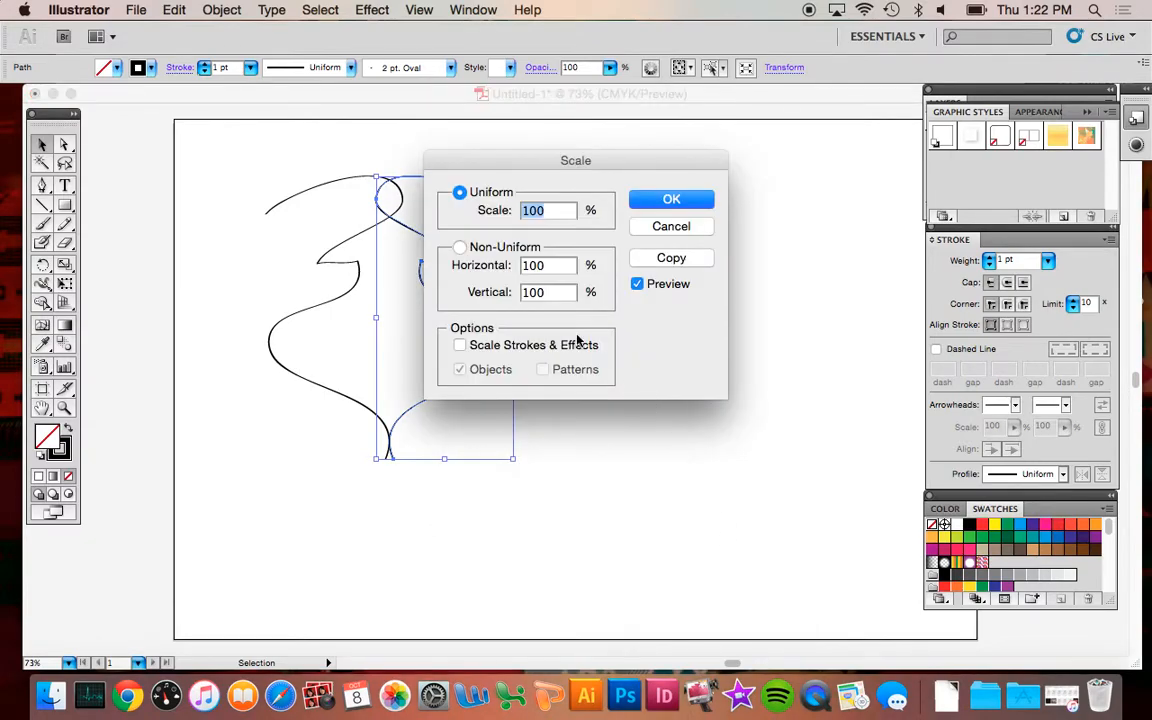
pyautogui.write('50')
pyautogui.click(671, 199)
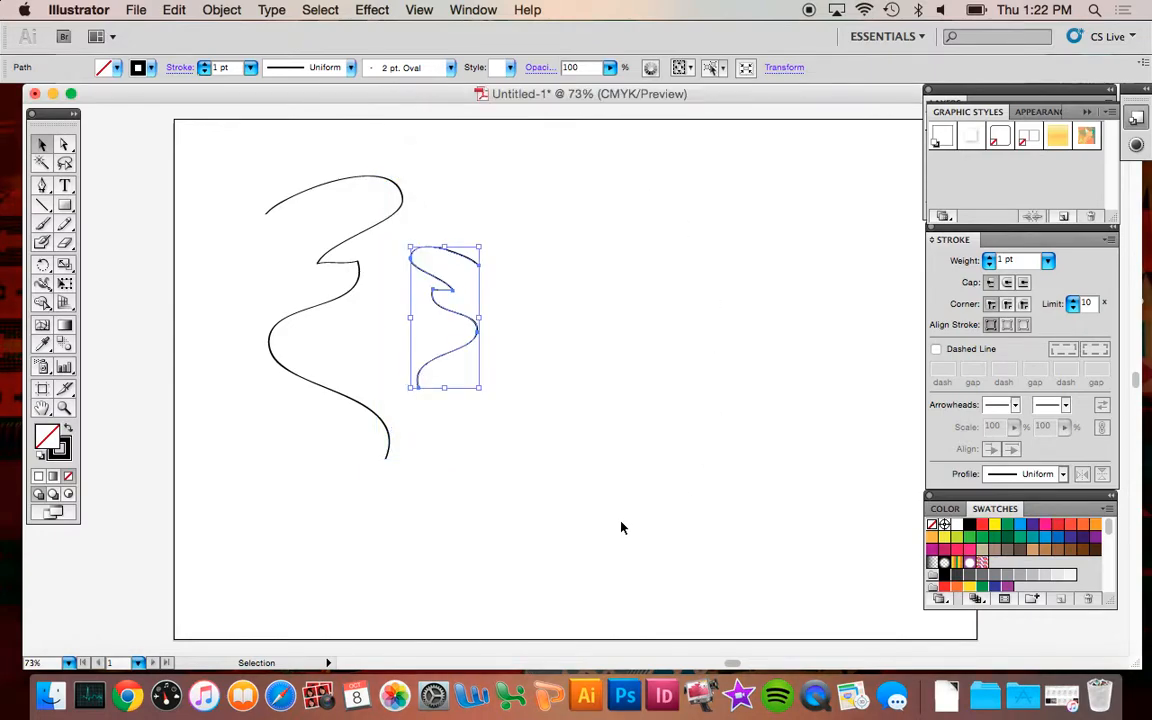
# Step: Try shearing the small mirrored curve by 20° along the horizontal axis, and cancel the shear
pyautogui.rightClick(452, 307)
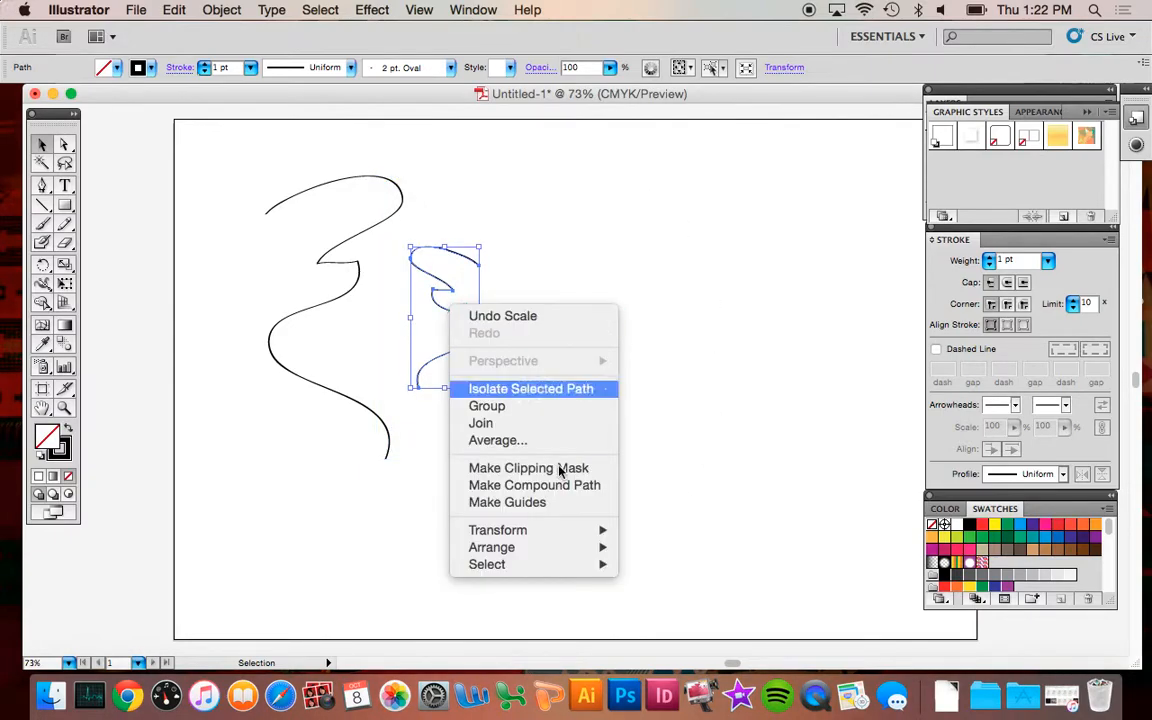
pyautogui.moveTo(551, 555)
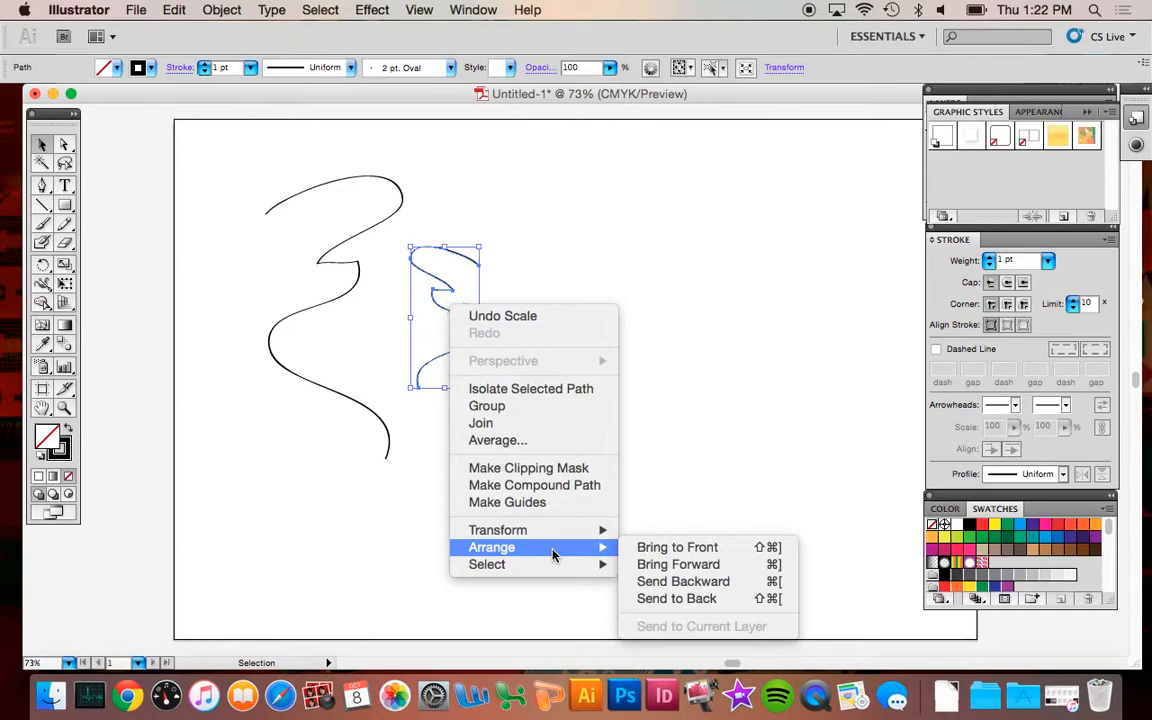
pyautogui.moveTo(540, 530)
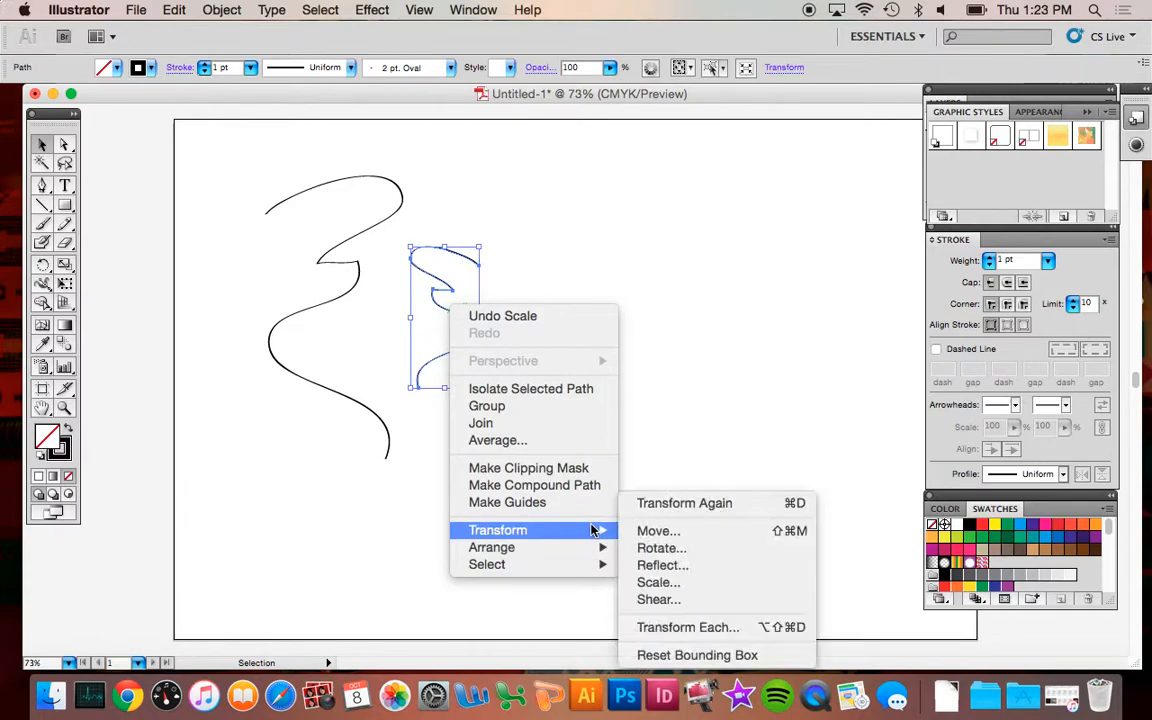
pyautogui.click(705, 600)
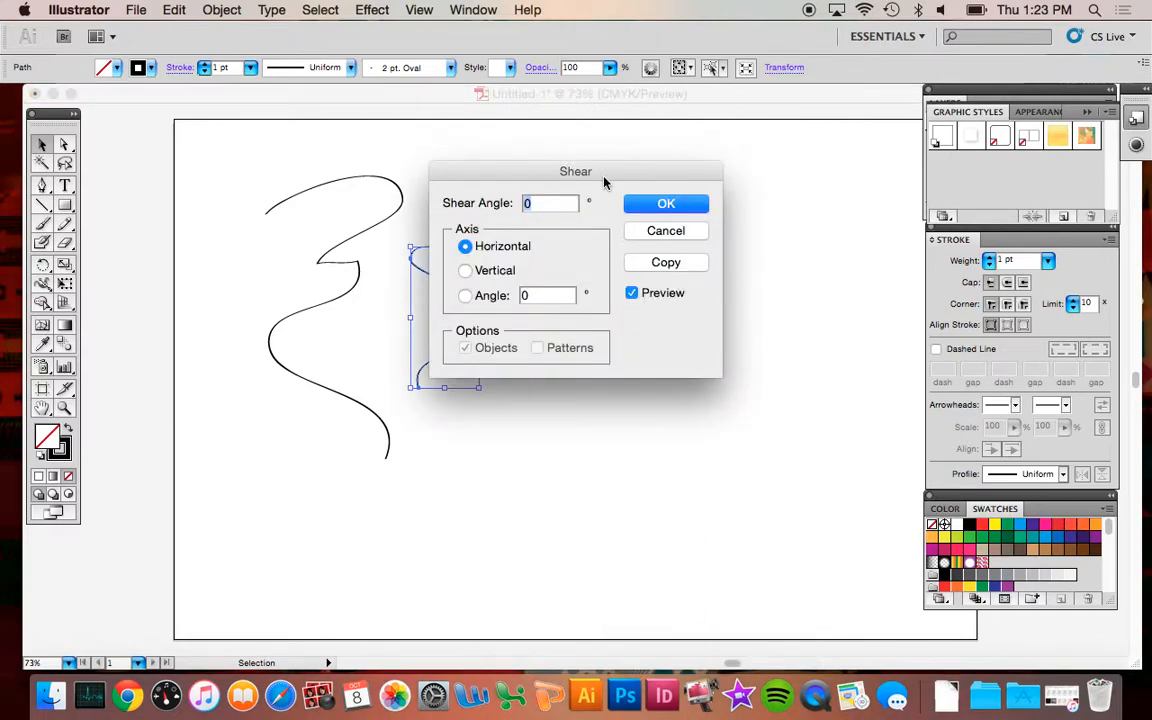
pyautogui.moveTo(560, 180); pyautogui.dragTo(843, 177)
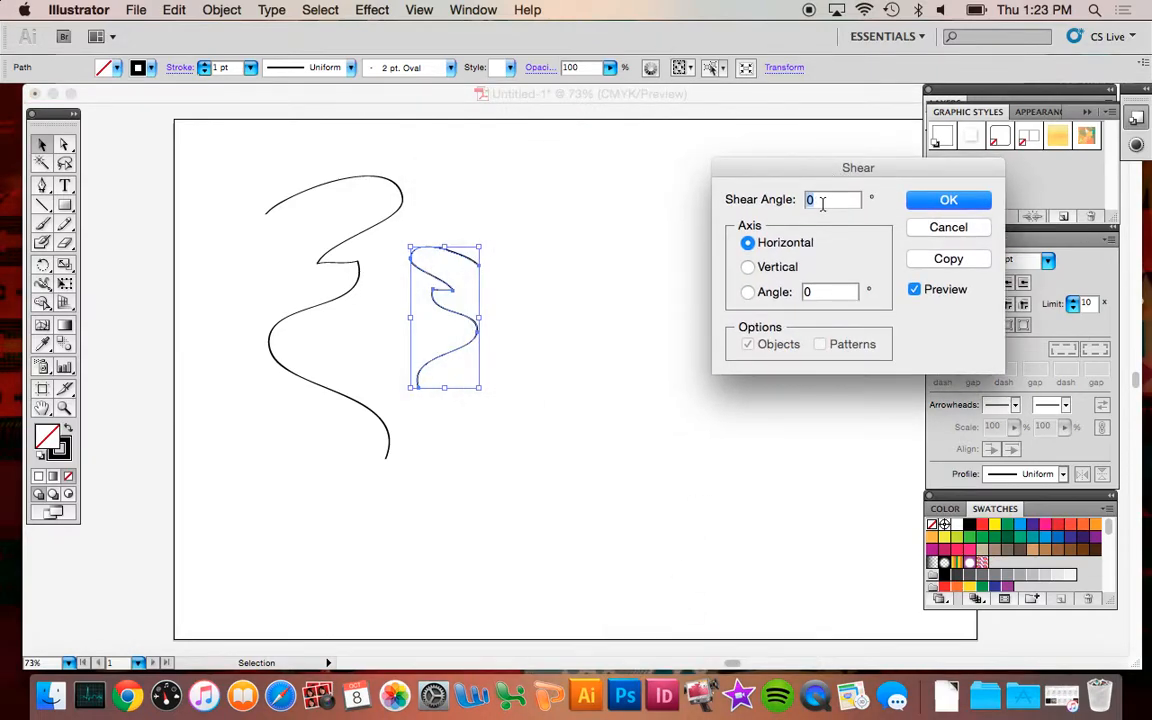
pyautogui.write('20')
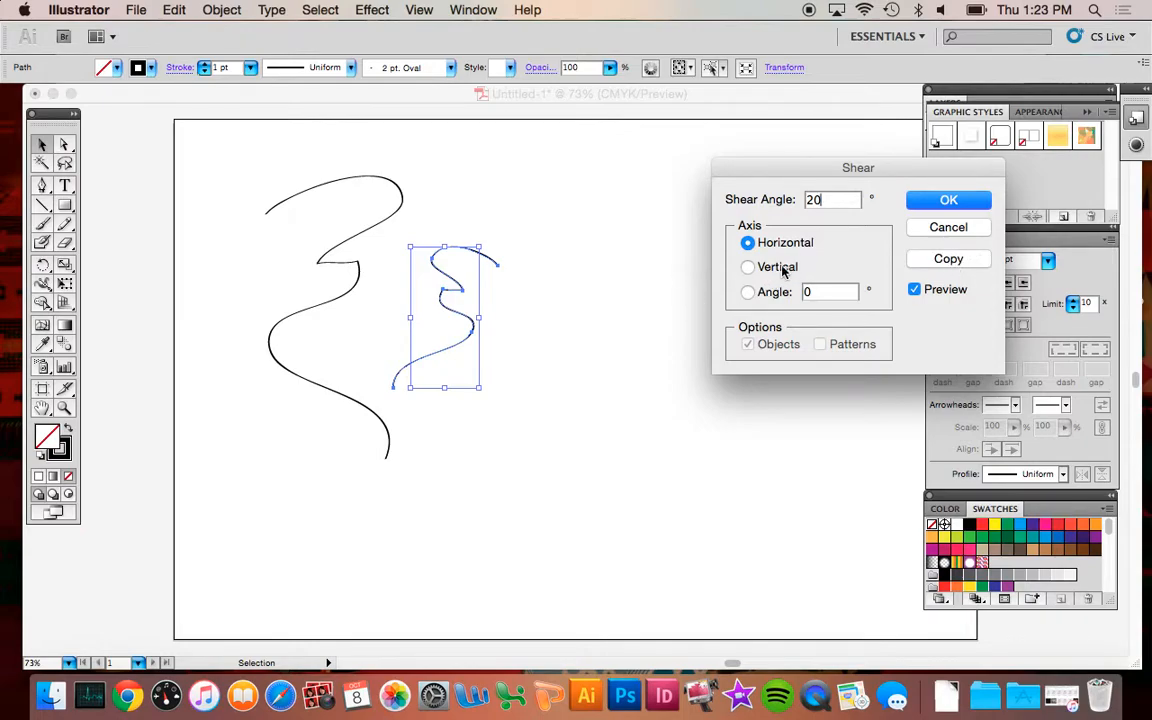
pyautogui.click(963, 232)
# Step: Delete both curves and draw a yellow-filled rectangle near the middle of the artboard
pyautogui.moveTo(206, 159); pyautogui.dragTo(627, 419)
pyautogui.press('Delete')
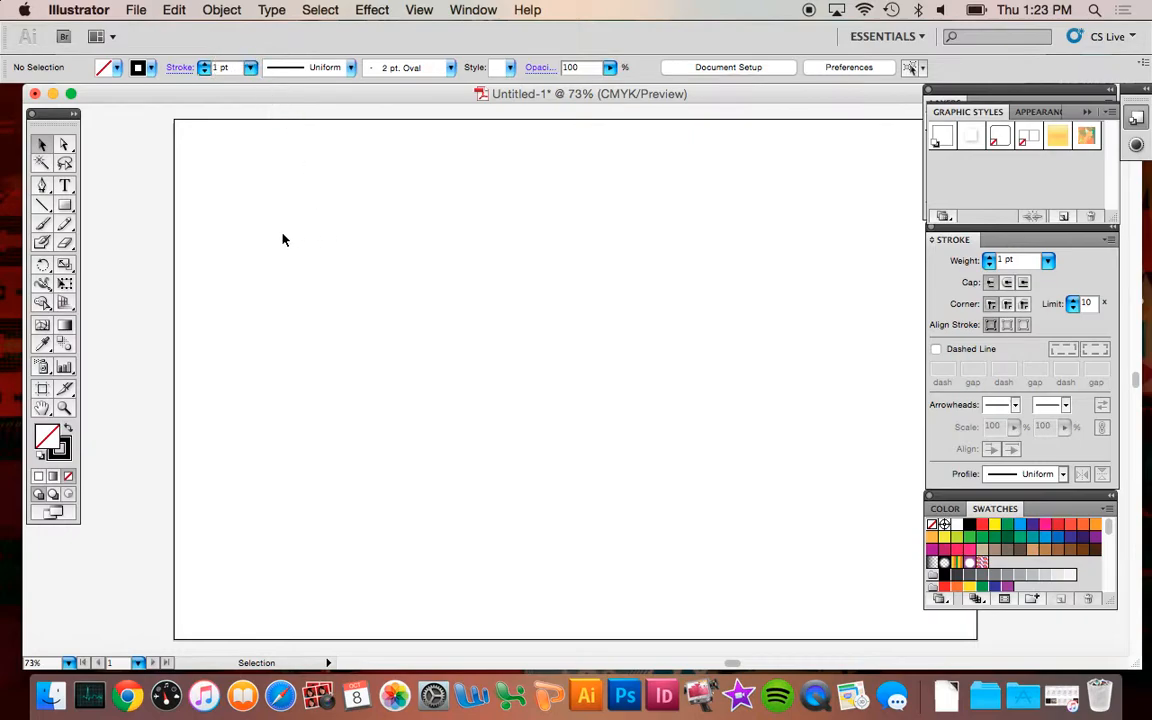
pyautogui.click(64, 204)
pyautogui.moveTo(662, 291); pyautogui.dragTo(399, 458)
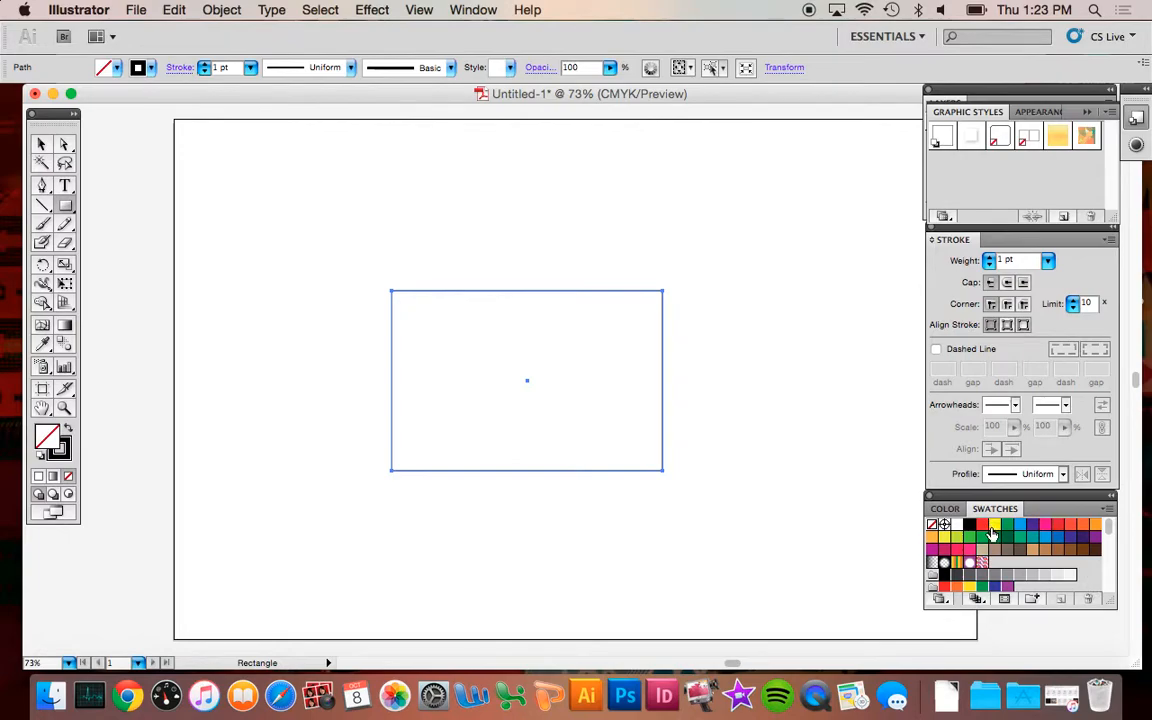
pyautogui.click(994, 525)
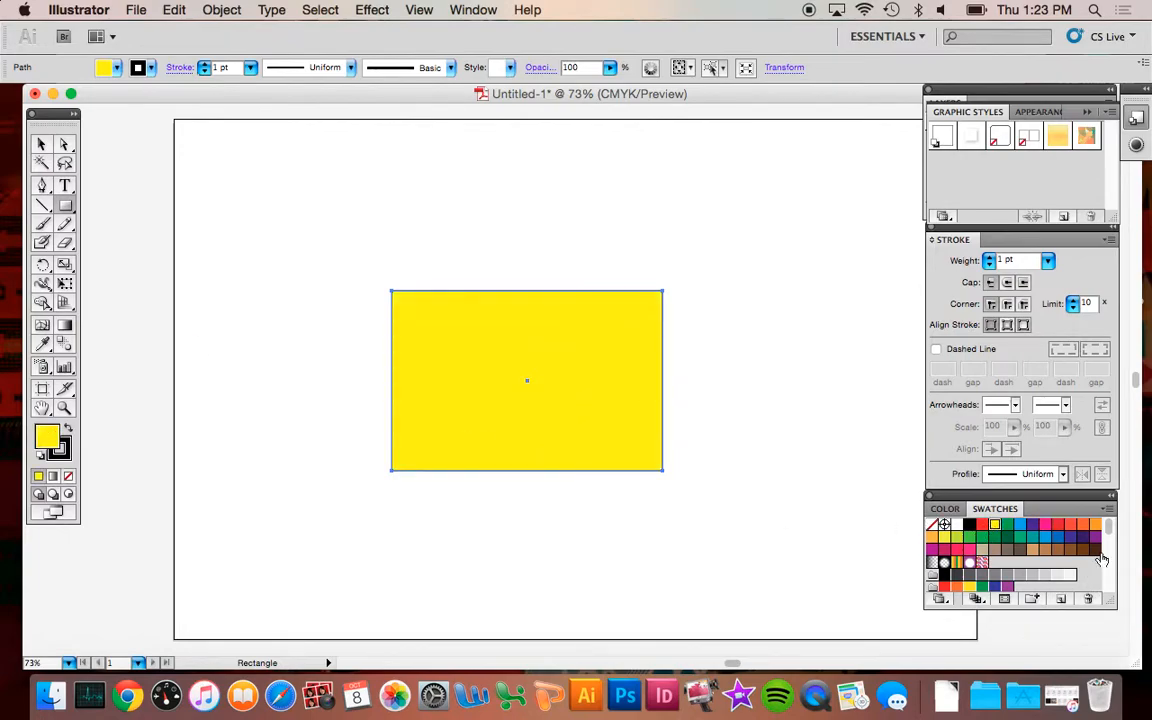
# Step: Set the rectangle's stroke weight to 9 pt and shift the rectangle slightly up and to the left
pyautogui.click(60, 449)
pyautogui.click(250, 67)
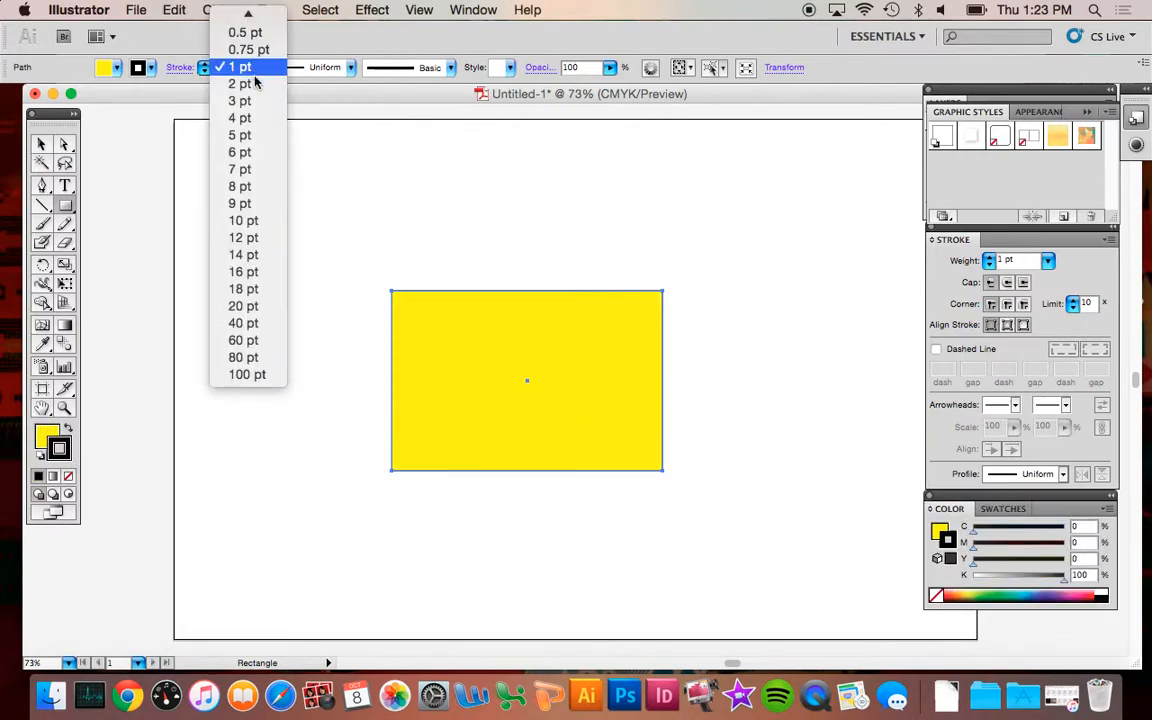
pyautogui.click(243, 136)
pyautogui.click(250, 67)
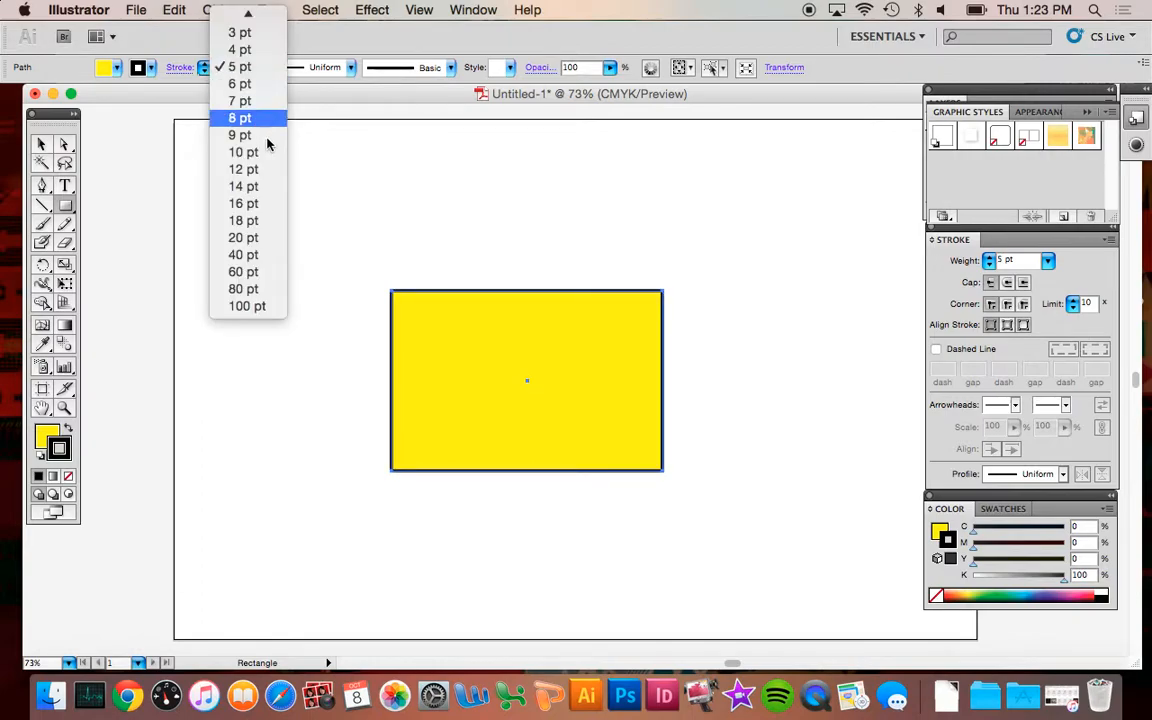
pyautogui.click(263, 134)
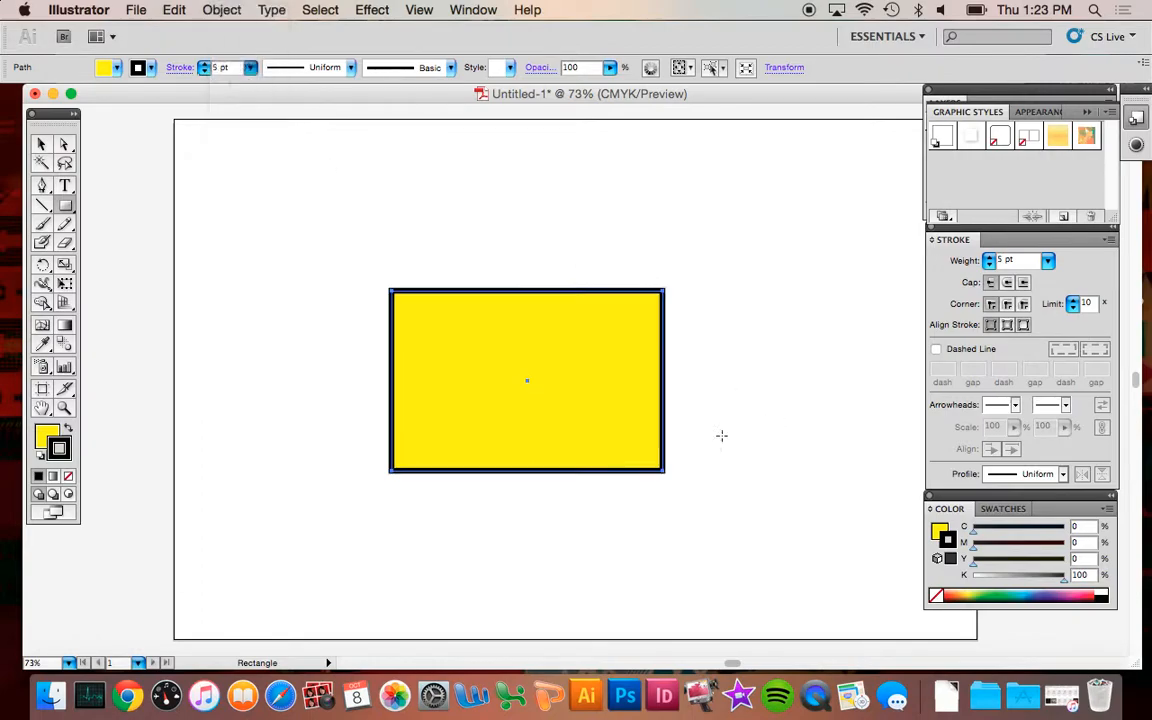
pyautogui.click(41, 144)
pyautogui.moveTo(450, 350); pyautogui.dragTo(441, 322)
# Step: Try the Pucker & Bloat effect on the rectangle at -49% with the preview on, and cancel it
pyautogui.click(375, 11)
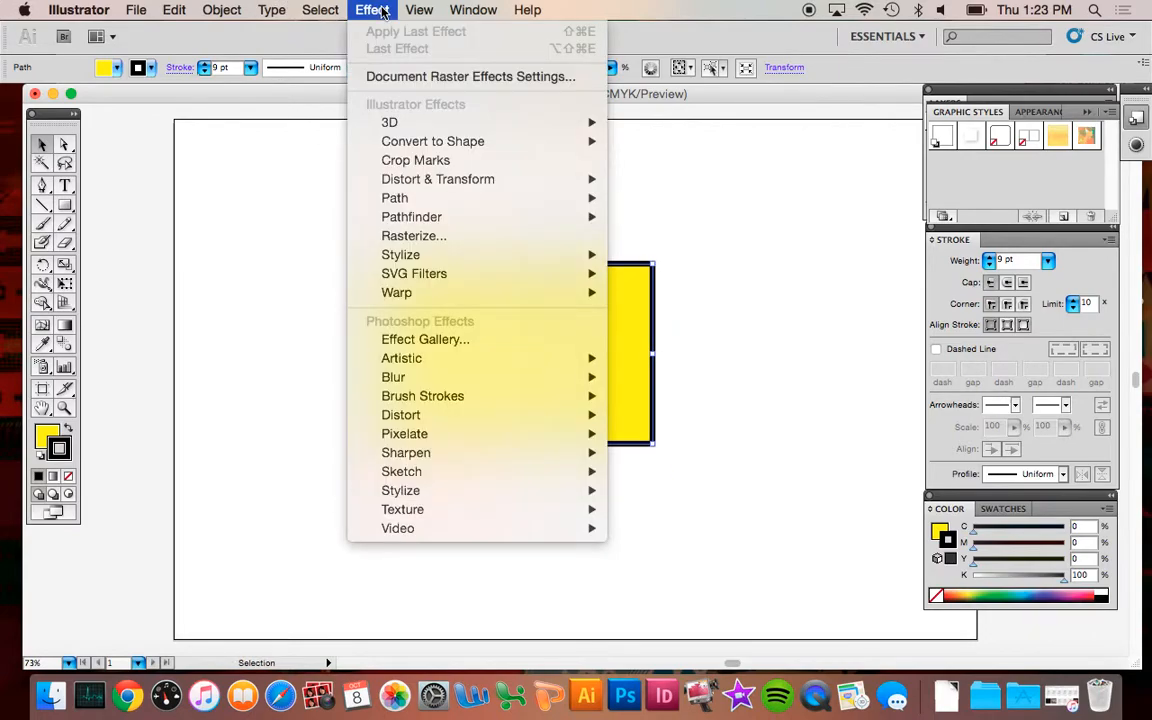
pyautogui.moveTo(405, 128)
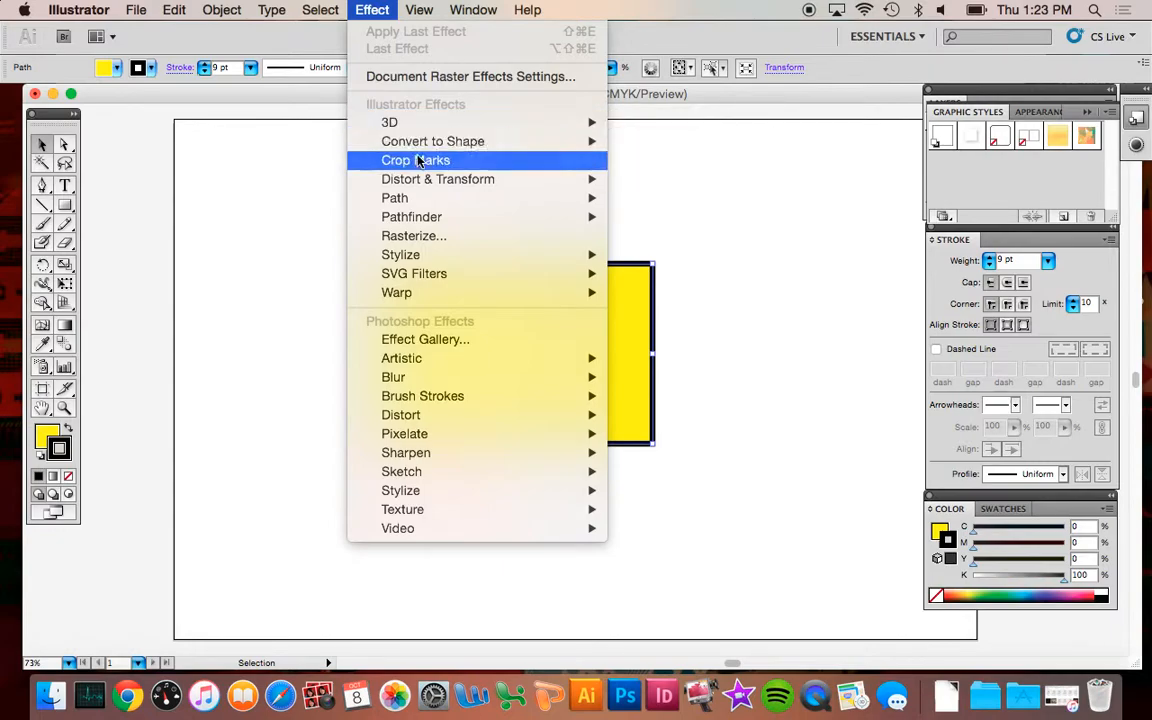
pyautogui.moveTo(424, 180)
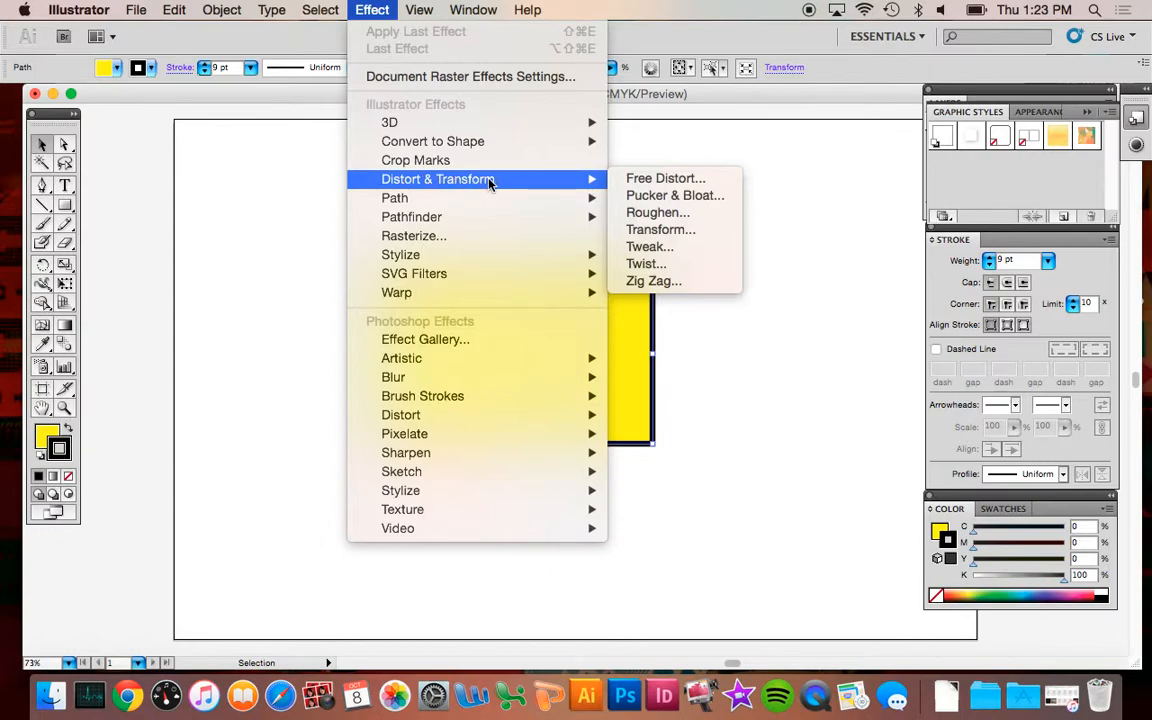
pyautogui.click(674, 196)
pyautogui.click(649, 293)
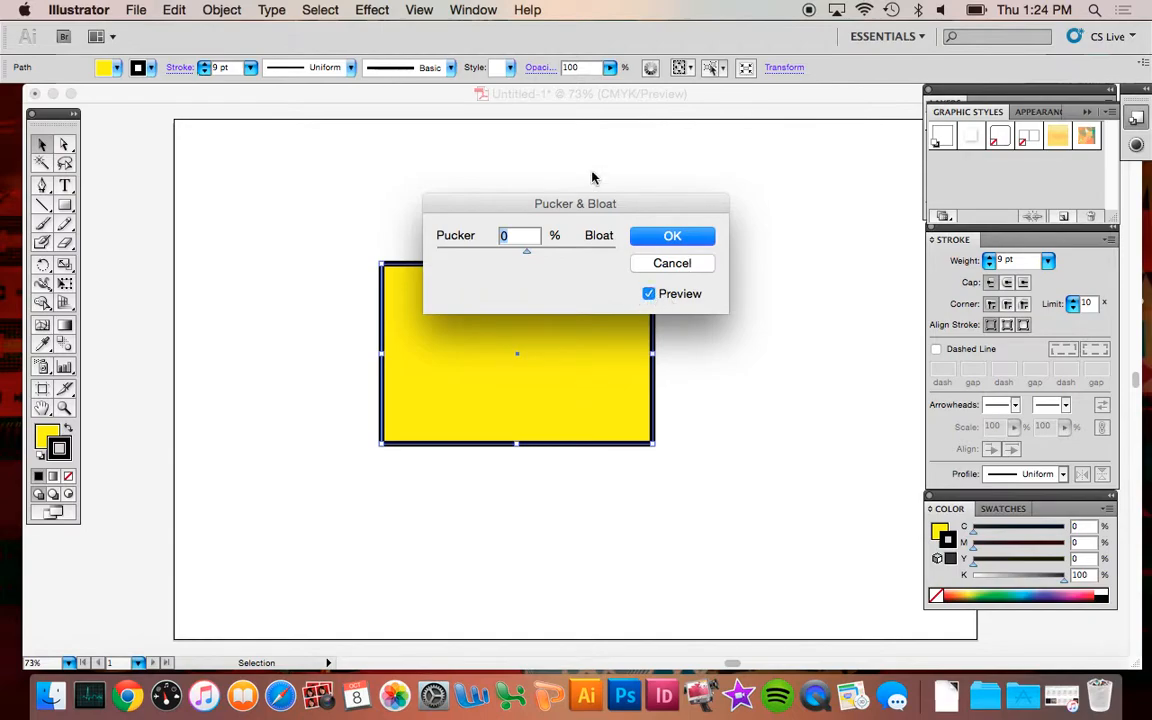
pyautogui.moveTo(582, 214); pyautogui.dragTo(748, 138)
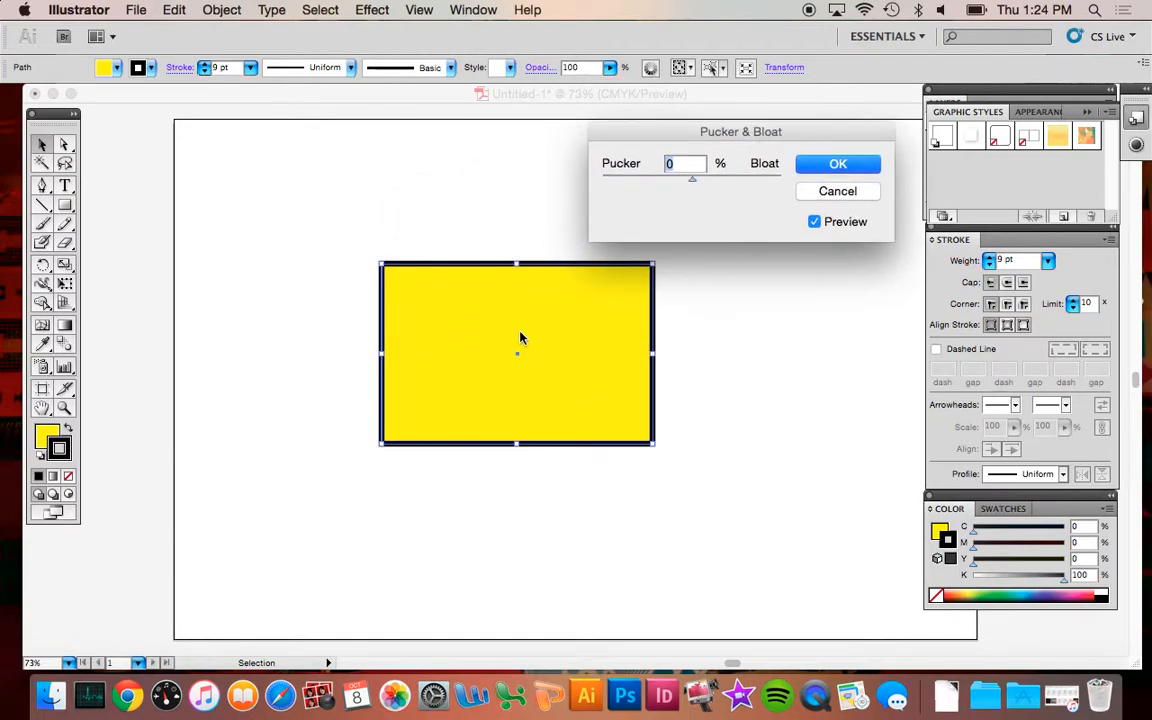
pyautogui.moveTo(700, 186); pyautogui.dragTo(670, 220)
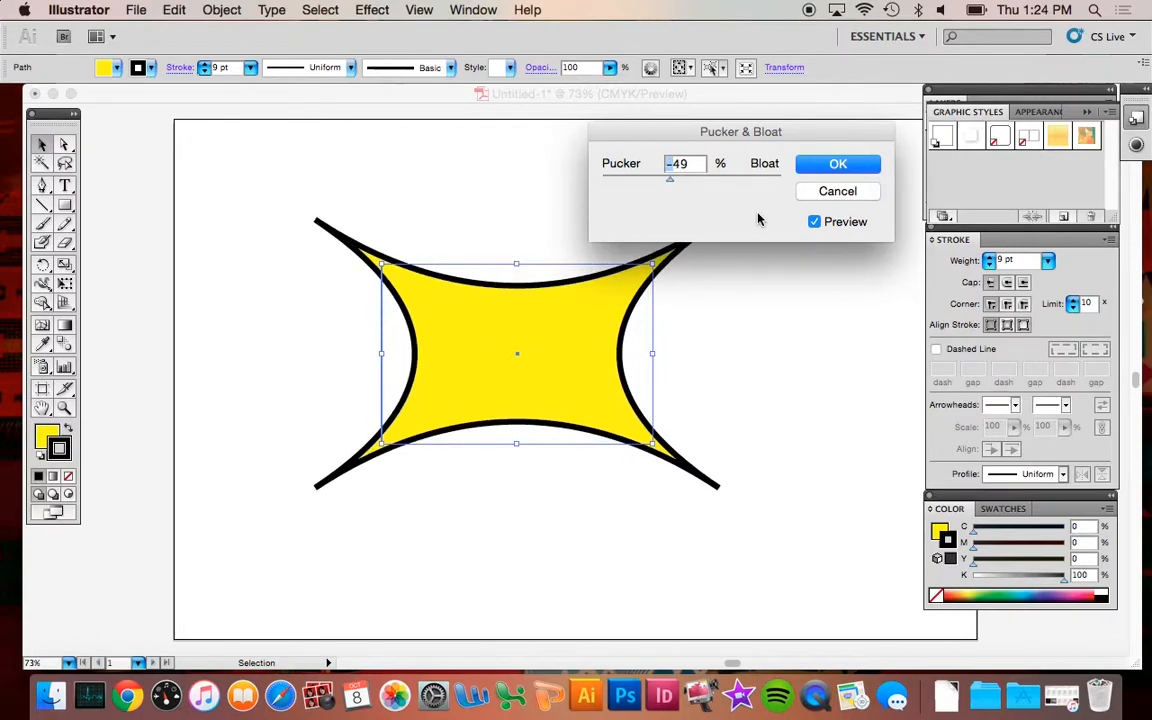
pyautogui.click(837, 192)
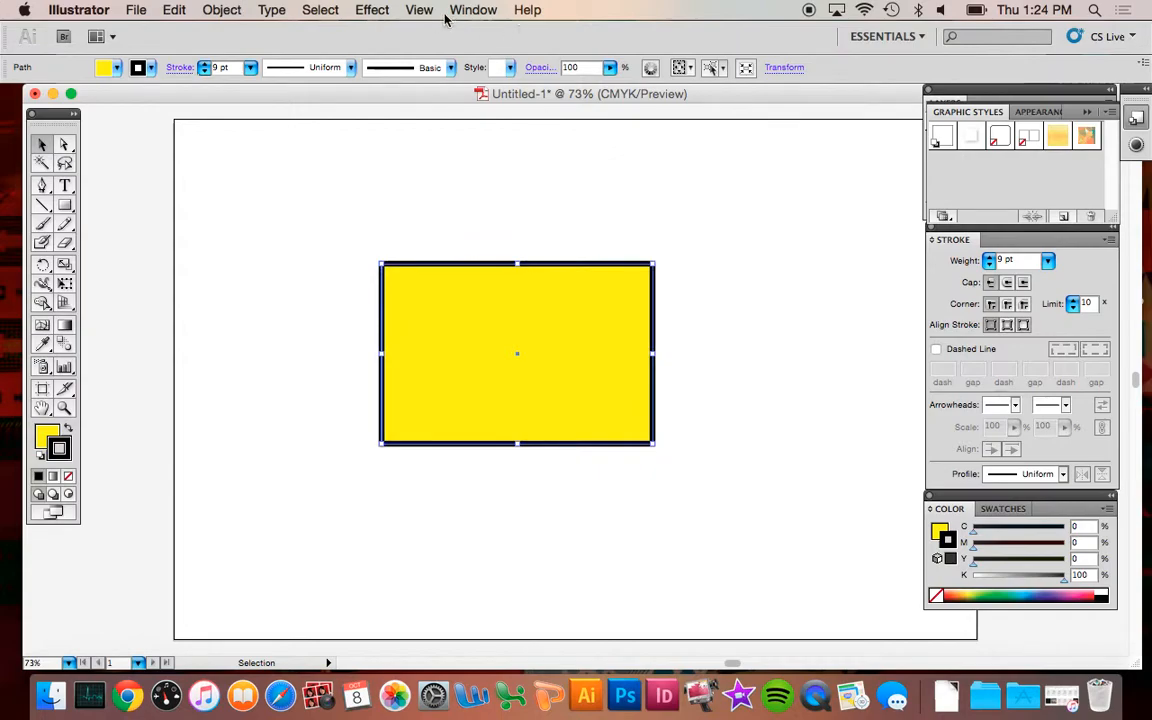
# Step: Try the Roughen effect on the rectangle with 1% relative size, 22/in detail and smooth points in preview, and cancel it
pyautogui.click(320, 10)
pyautogui.moveTo(437, 179)
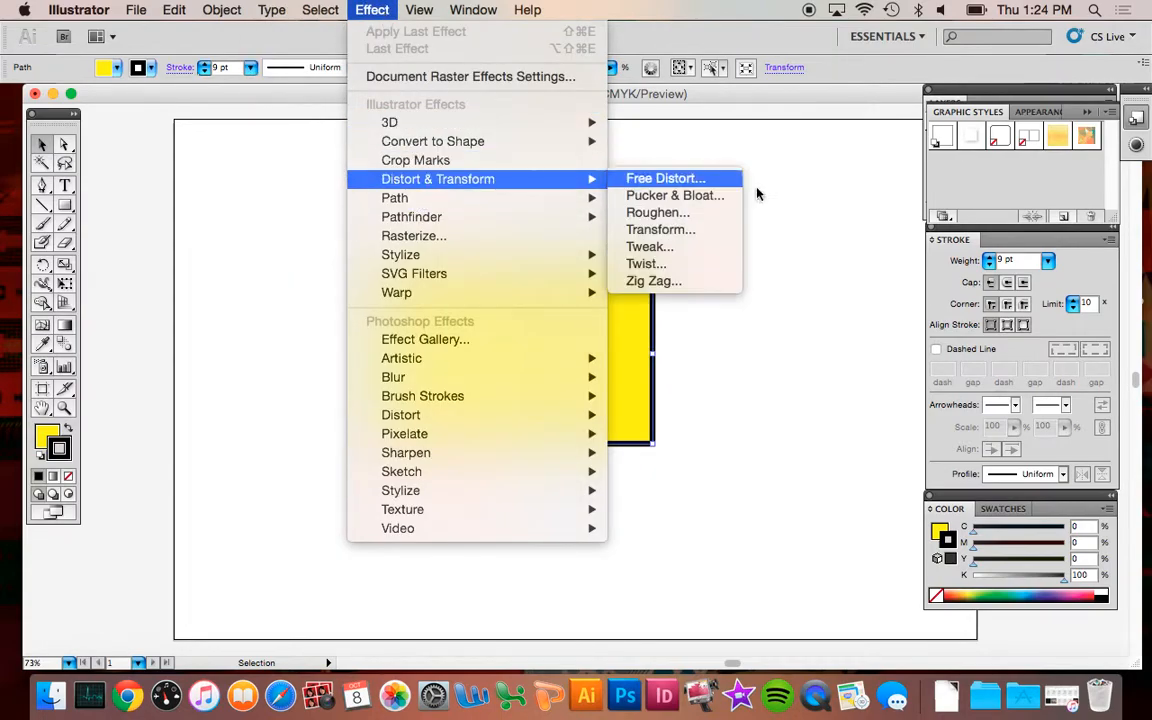
pyautogui.click(690, 212)
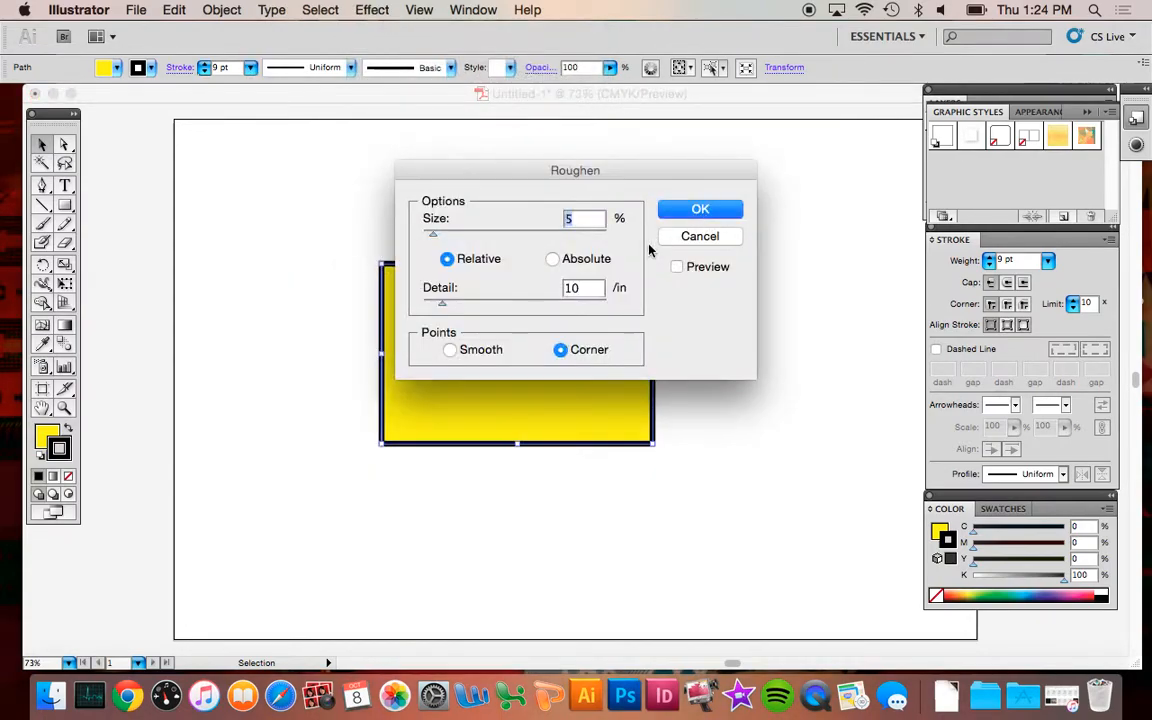
pyautogui.moveTo(625, 180); pyautogui.dragTo(929, 157)
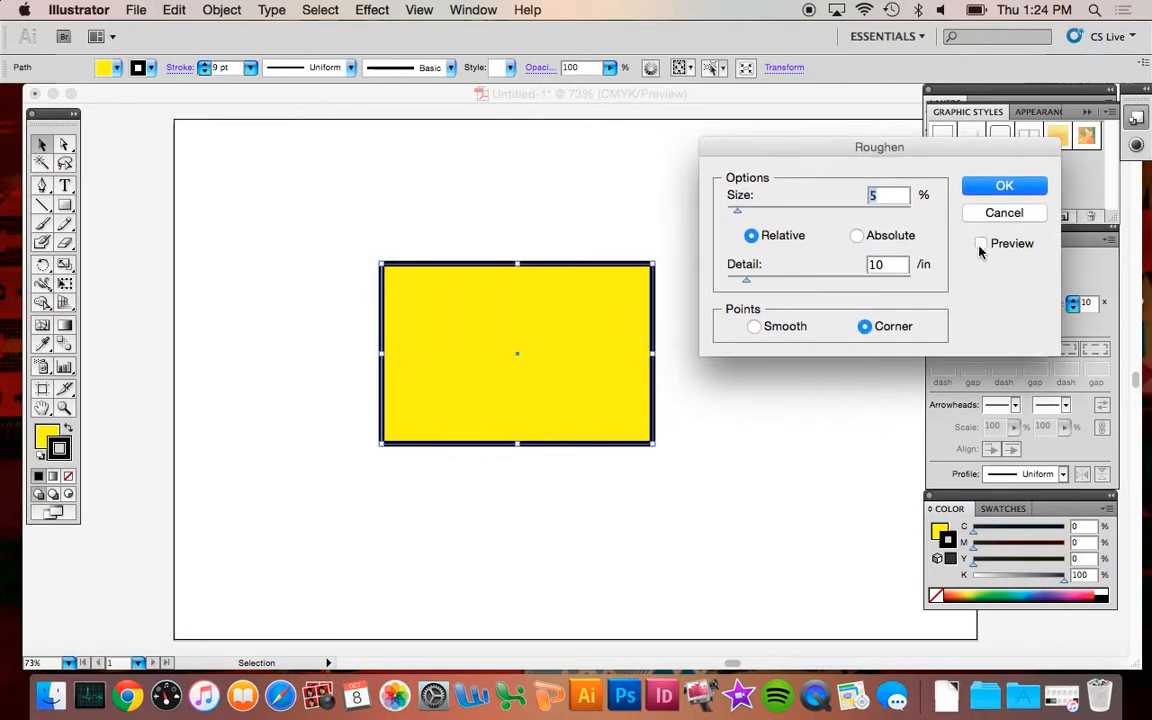
pyautogui.click(980, 244)
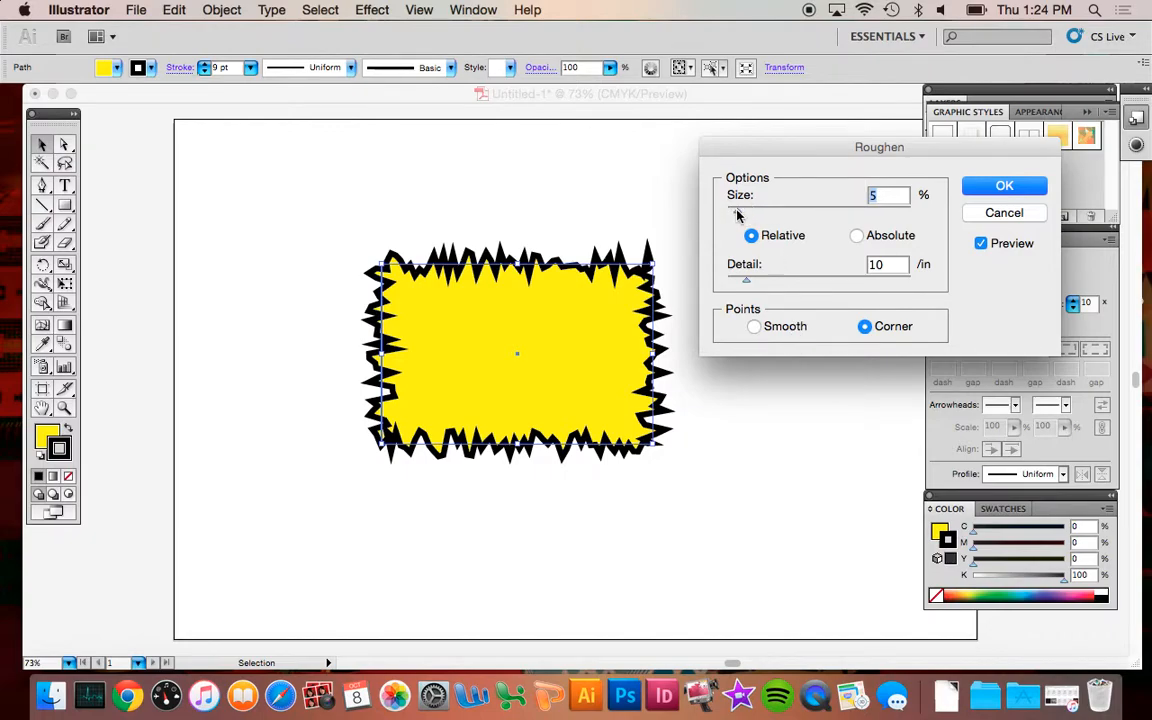
pyautogui.moveTo(736, 215); pyautogui.dragTo(734, 215)
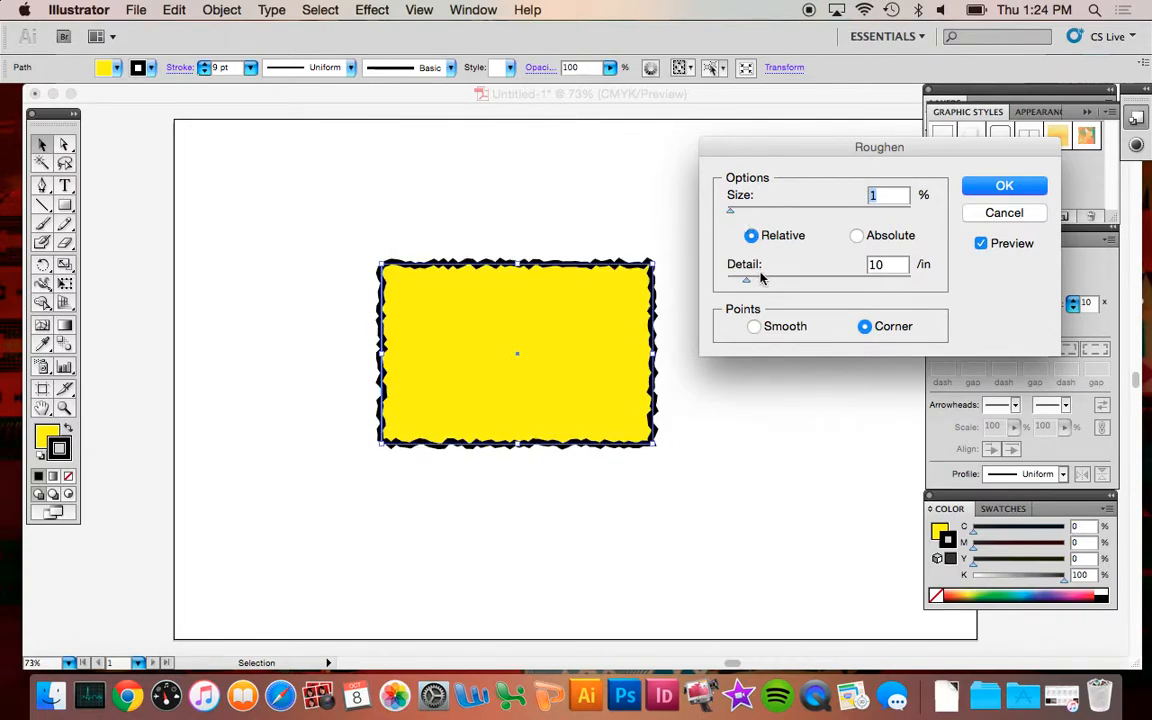
pyautogui.moveTo(747, 281); pyautogui.dragTo(769, 286)
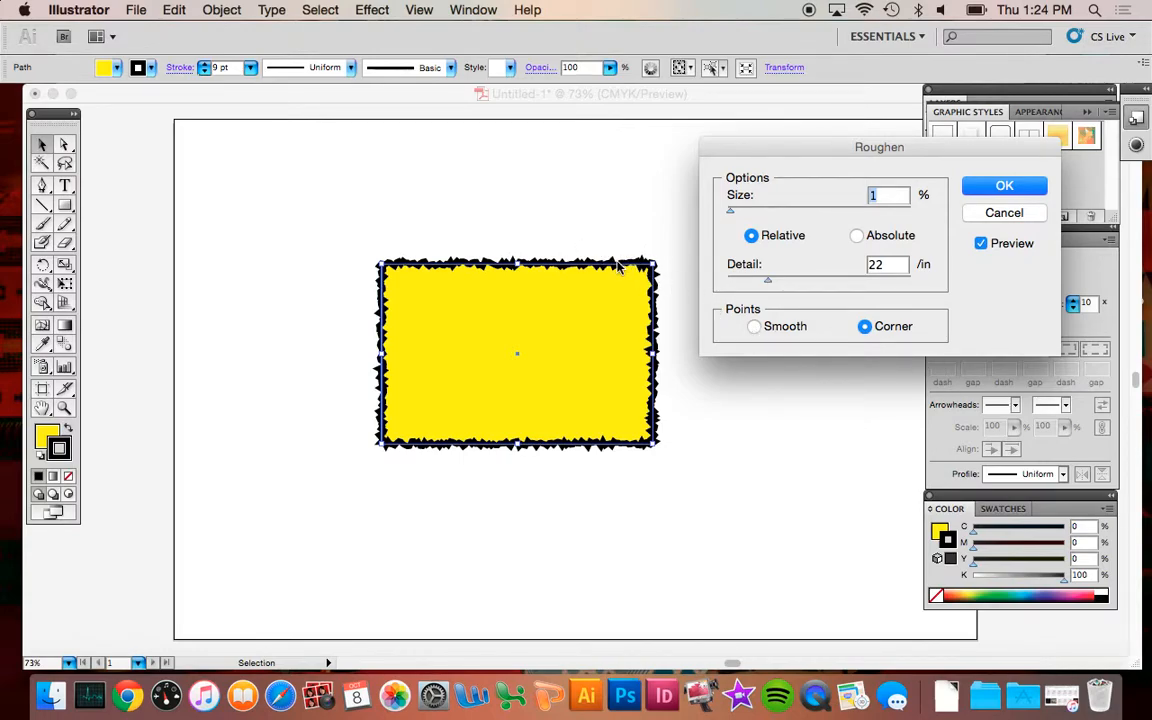
pyautogui.click(756, 327)
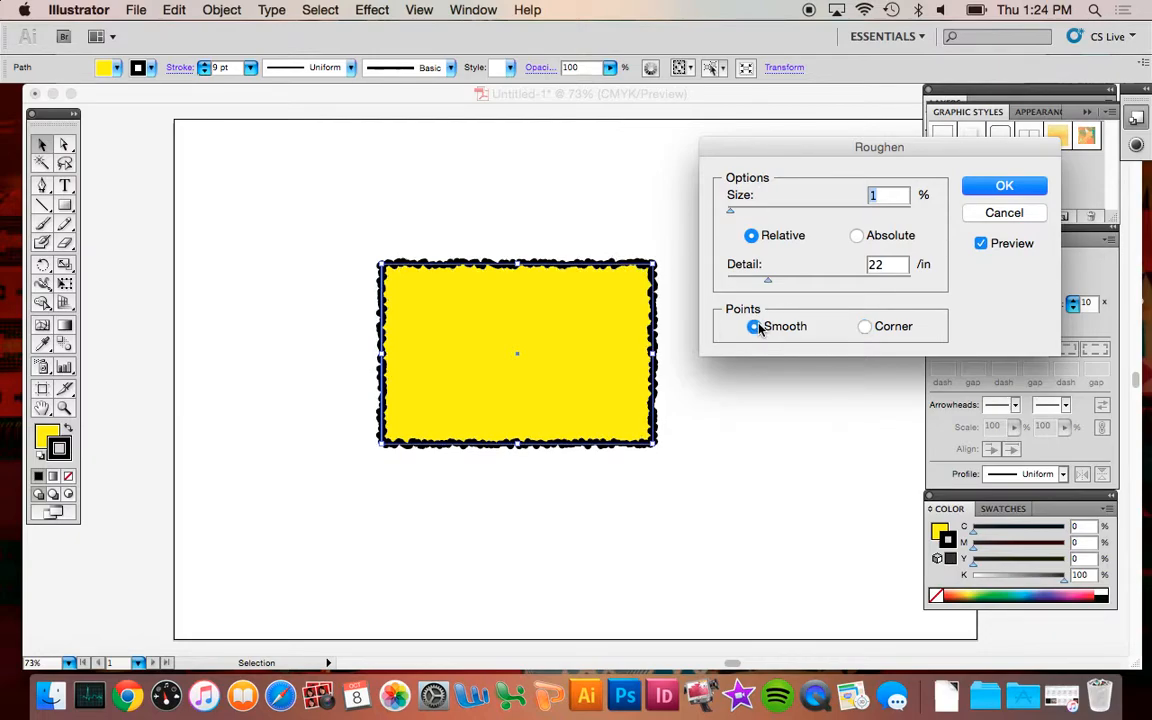
pyautogui.click(1000, 214)
# Step: Start a previewed Transform effect on the rectangle, try changing its horizontal scale, and restore it to 100%
pyautogui.click(360, 9)
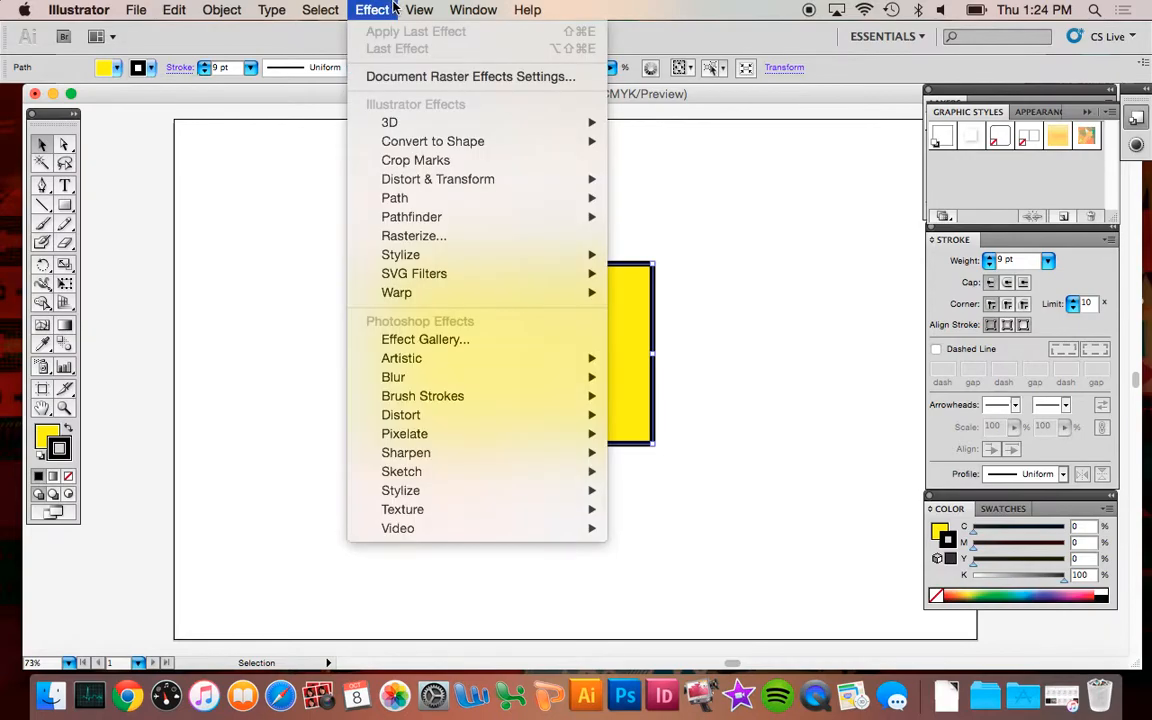
pyautogui.moveTo(455, 181)
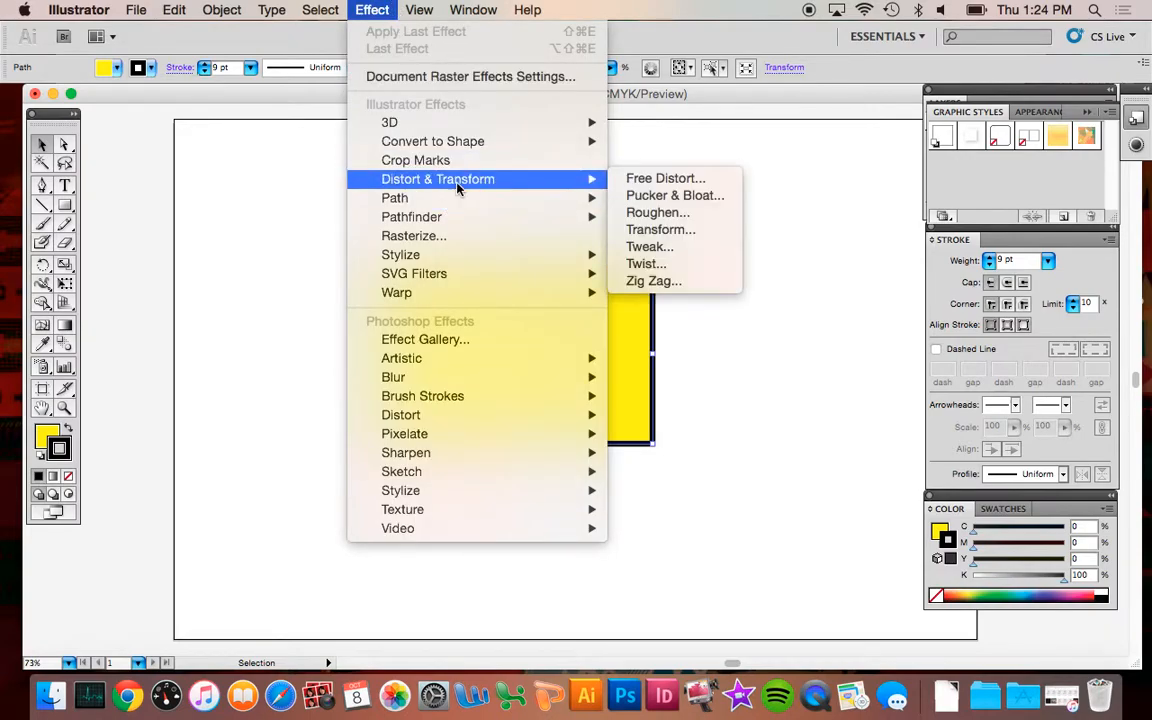
pyautogui.click(707, 231)
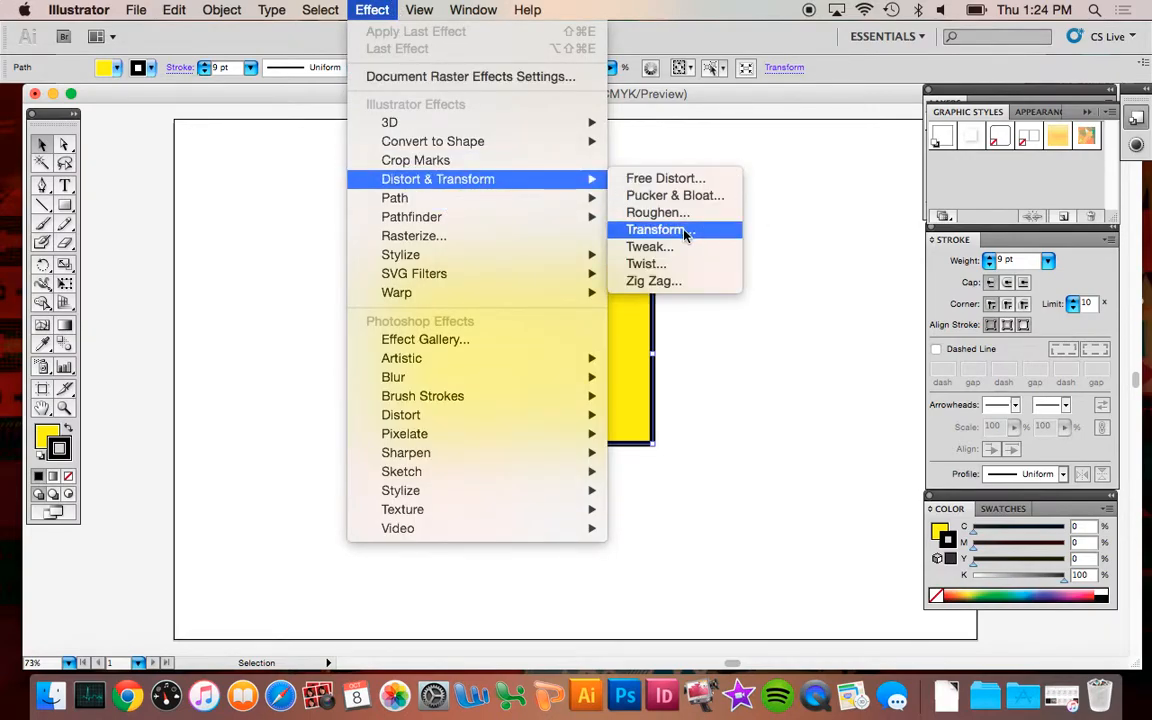
pyautogui.moveTo(622, 150); pyautogui.dragTo(911, 150)
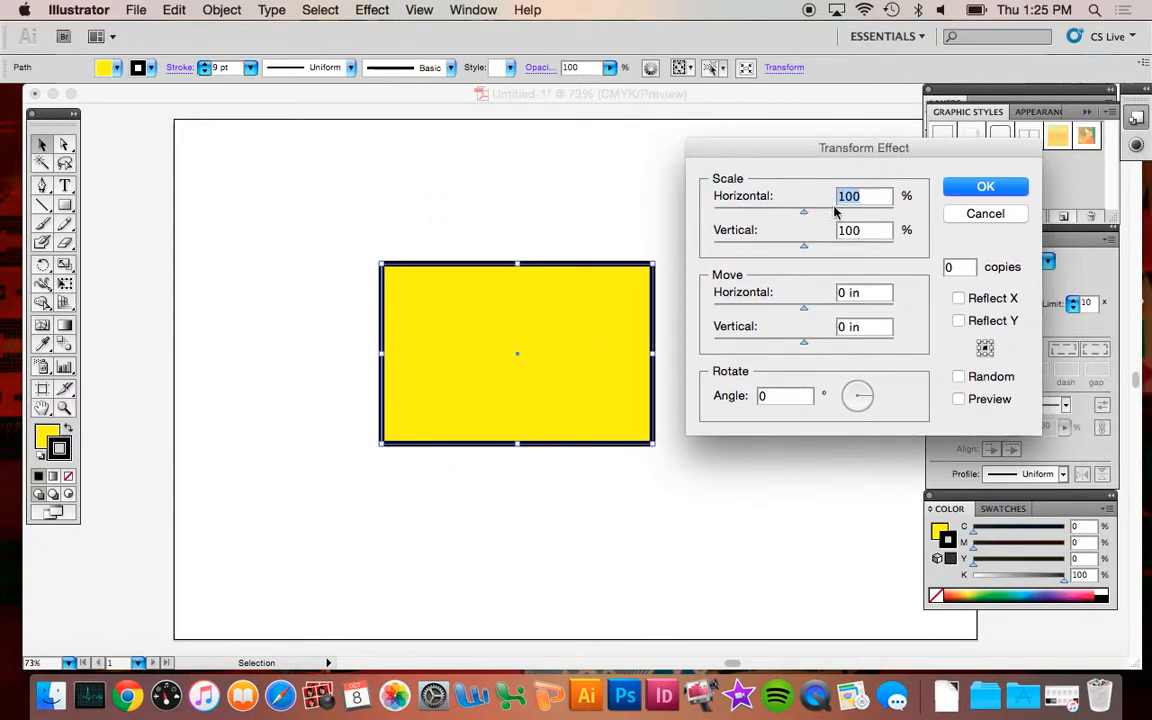
pyautogui.moveTo(804, 213); pyautogui.dragTo(822, 218)
pyautogui.click(958, 399)
pyautogui.moveTo(820, 213); pyautogui.dragTo(804, 215)
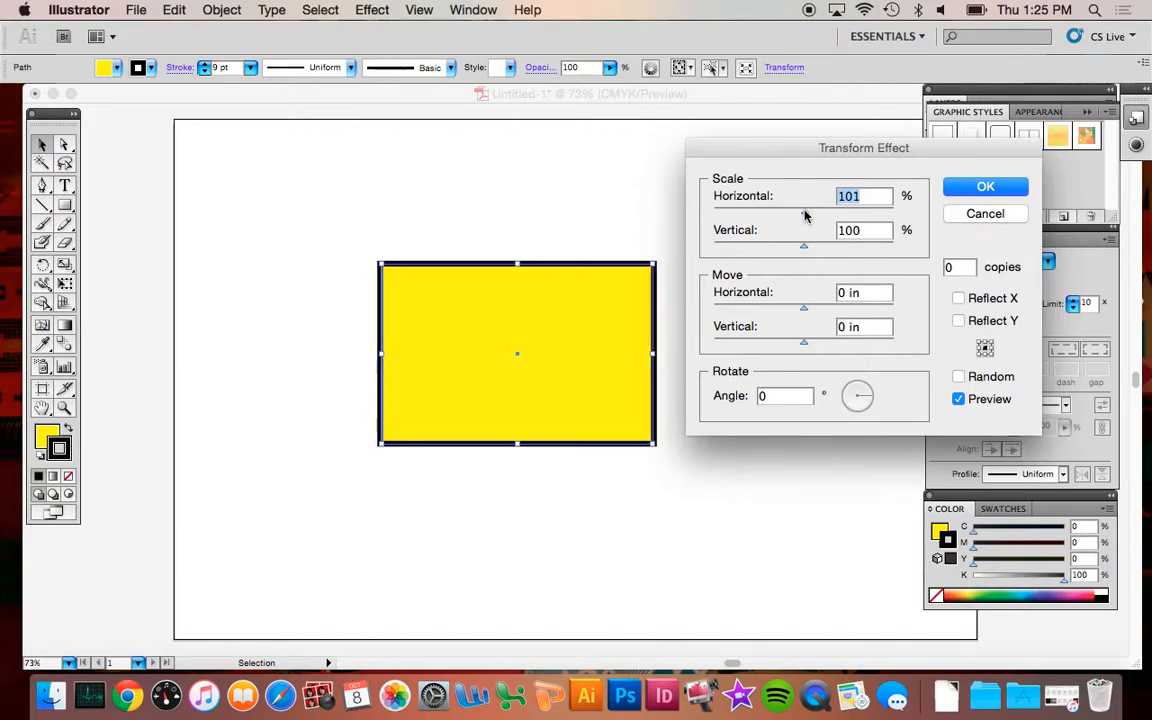
pyautogui.write('120')
# Step: Try 10 copies of the rectangle rotated by 330° with a slight horizontal move, and cancel the Transform effect
pyautogui.moveTo(859, 396)
pyautogui.mouseDown()
pyautogui.moveTo(868, 410)
pyautogui.moveTo(873, 401)
pyautogui.mouseUp()
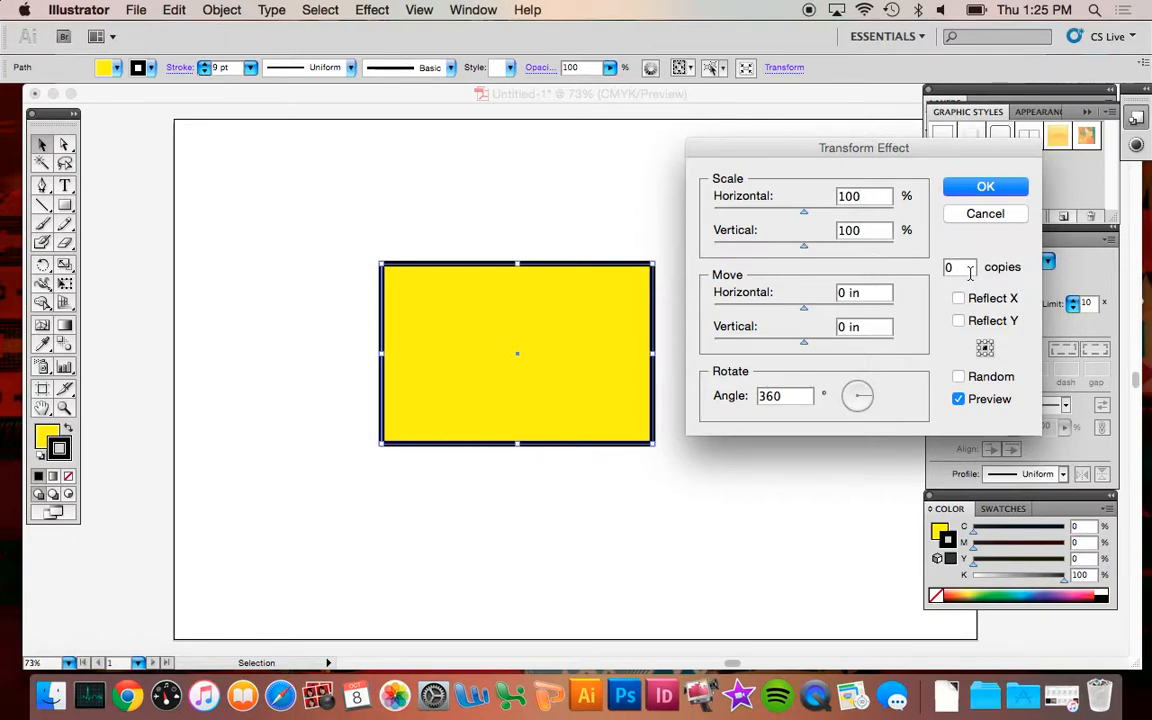
pyautogui.write('10')
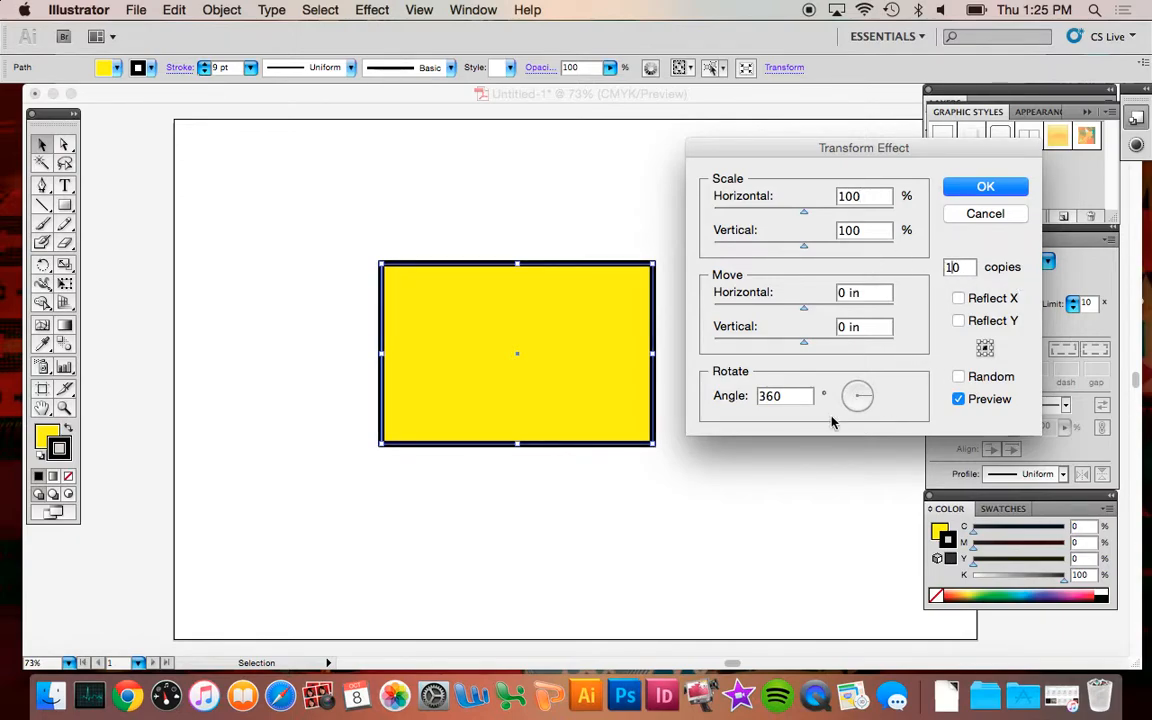
pyautogui.moveTo(860, 400)
pyautogui.mouseDown()
pyautogui.moveTo(865, 410)
pyautogui.moveTo(875, 401)
pyautogui.mouseUp()
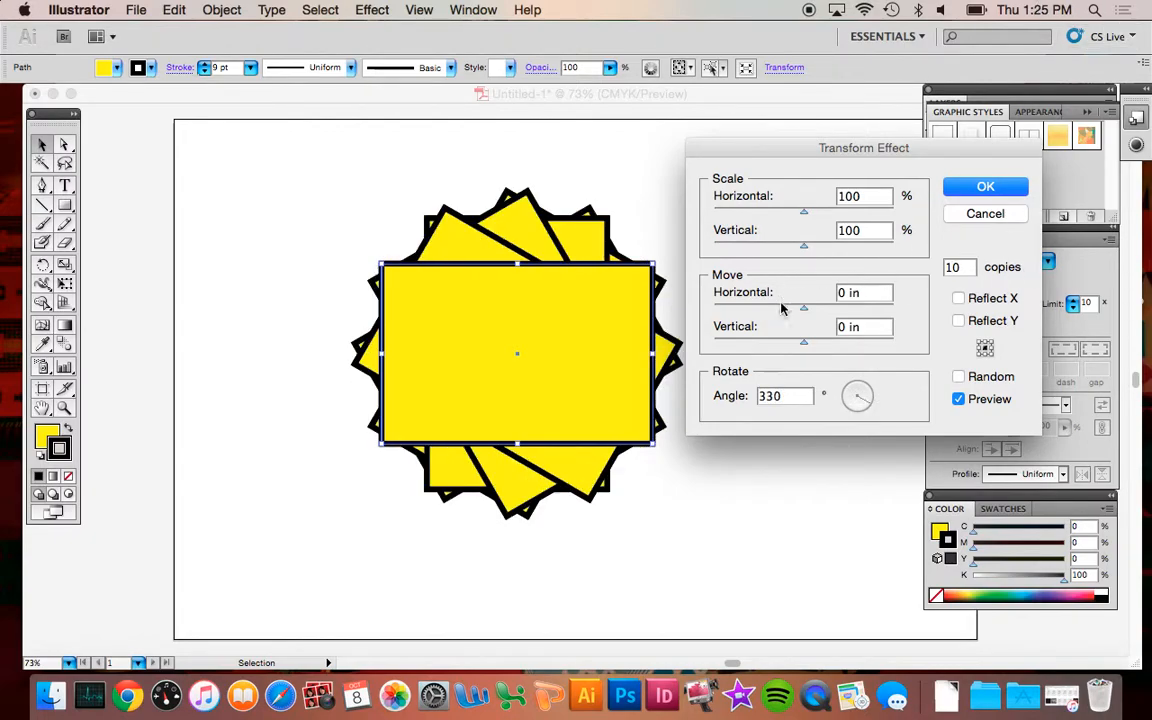
pyautogui.moveTo(803, 310)
pyautogui.mouseDown()
pyautogui.moveTo(879, 313)
pyautogui.moveTo(701, 289)
pyautogui.moveTo(800, 308)
pyautogui.mouseUp()
pyautogui.click(964, 218)
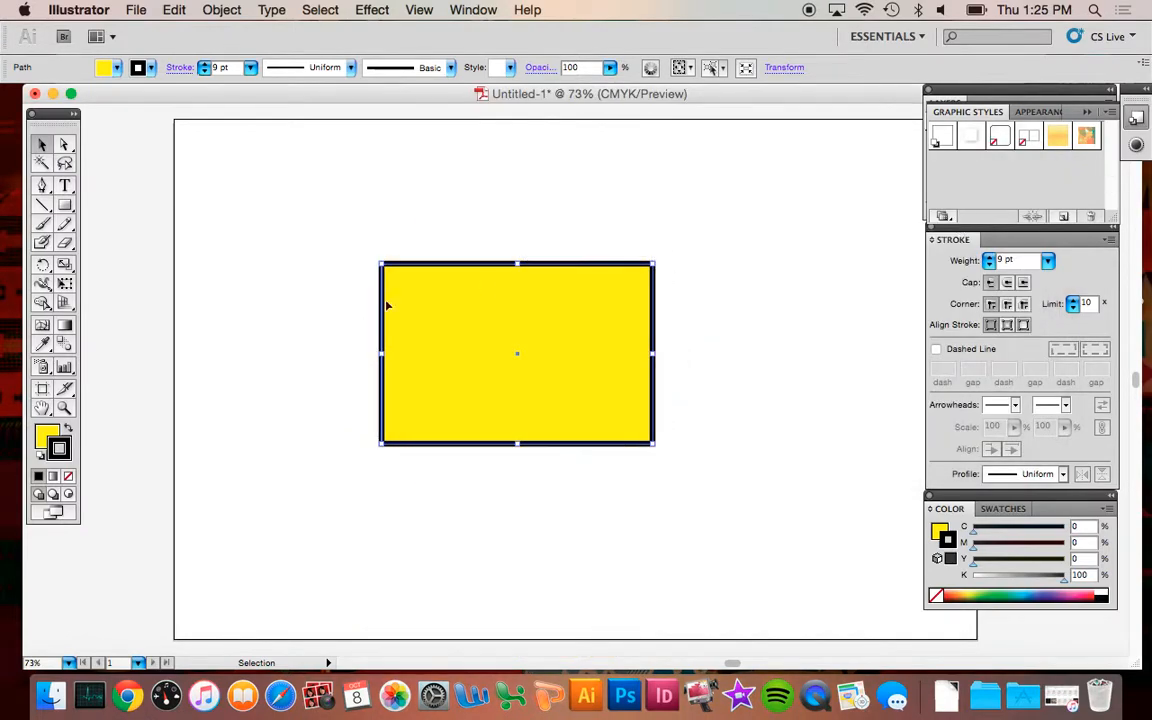
# Step: Move the yellow rectangle across the artboard's left edge and paint a tall wavy line in the free space with the Blob Brush
pyautogui.press('Delete')
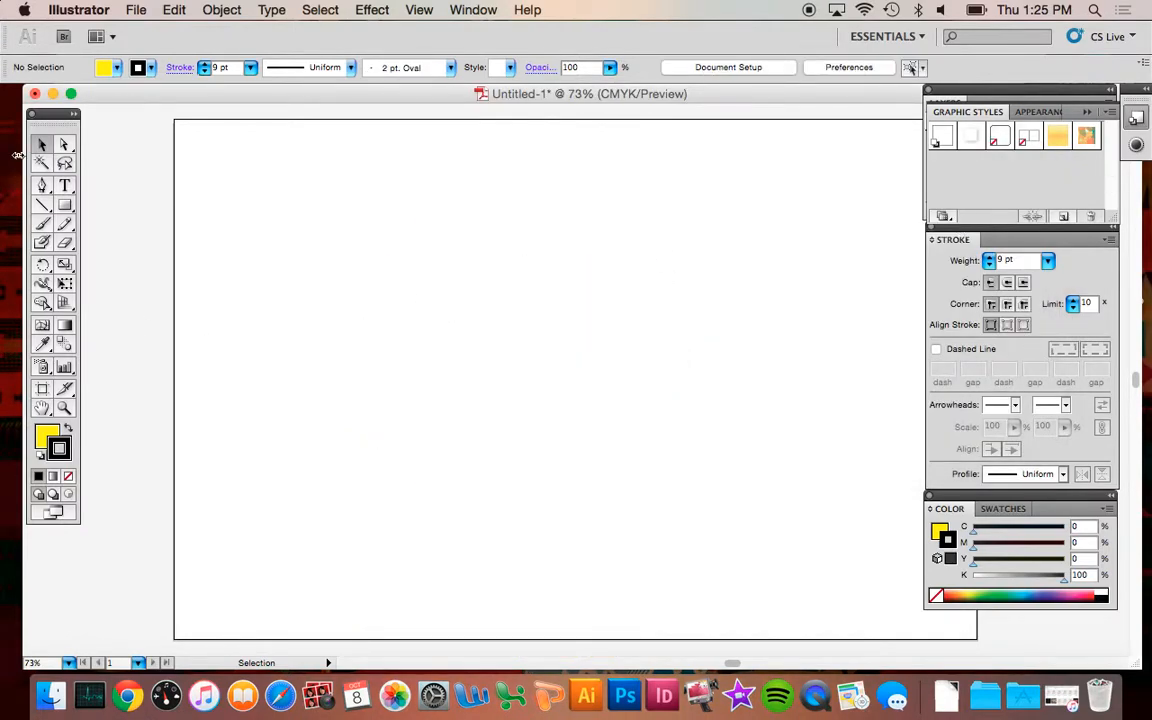
pyautogui.press('super+z')
pyautogui.moveTo(496, 332); pyautogui.dragTo(190, 368)
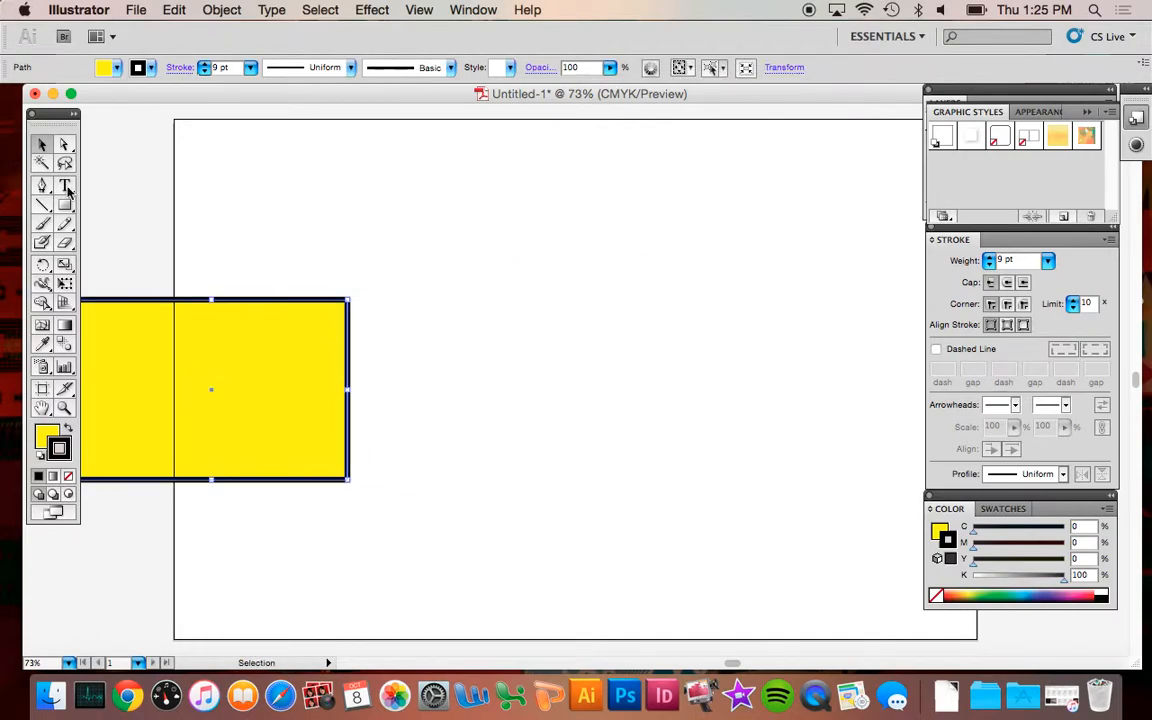
pyautogui.click(45, 245)
pyautogui.moveTo(666, 198)
pyautogui.mouseDown()
pyautogui.moveTo(607, 168)
pyautogui.moveTo(680, 289)
pyautogui.moveTo(526, 385)
pyautogui.moveTo(645, 538)
pyautogui.mouseUp()
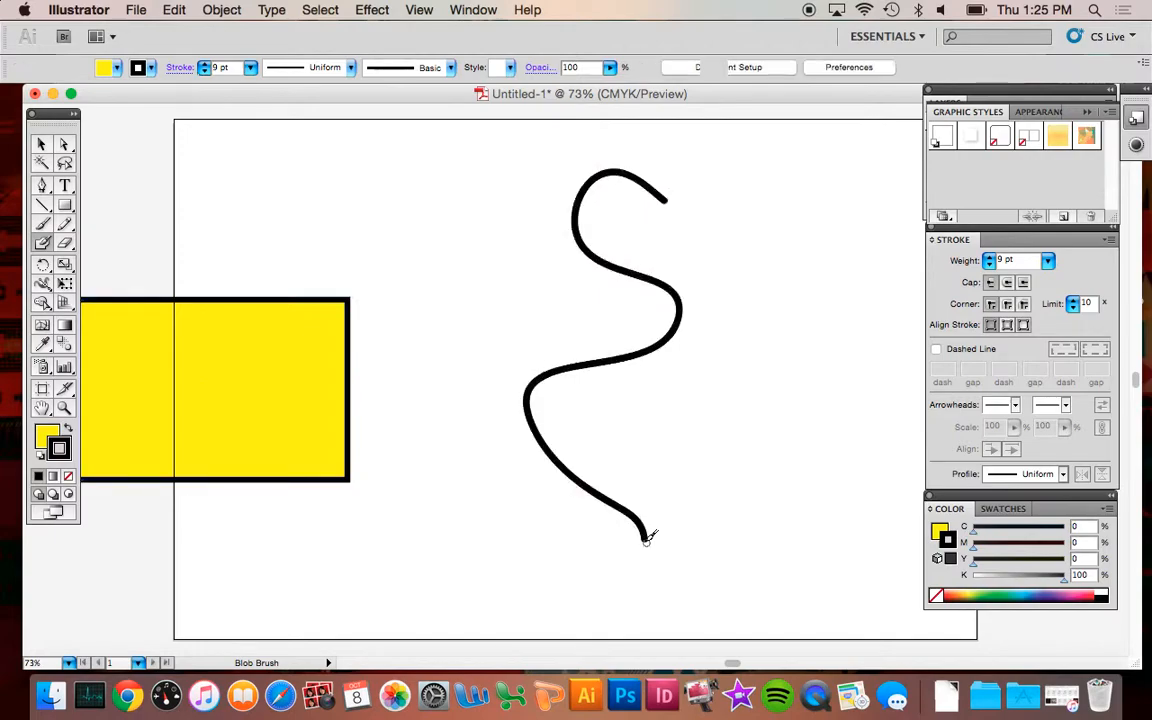
# Step: Give the wavy line a teal 4 pt stroke and shift it slightly to the left
pyautogui.click(41, 145)
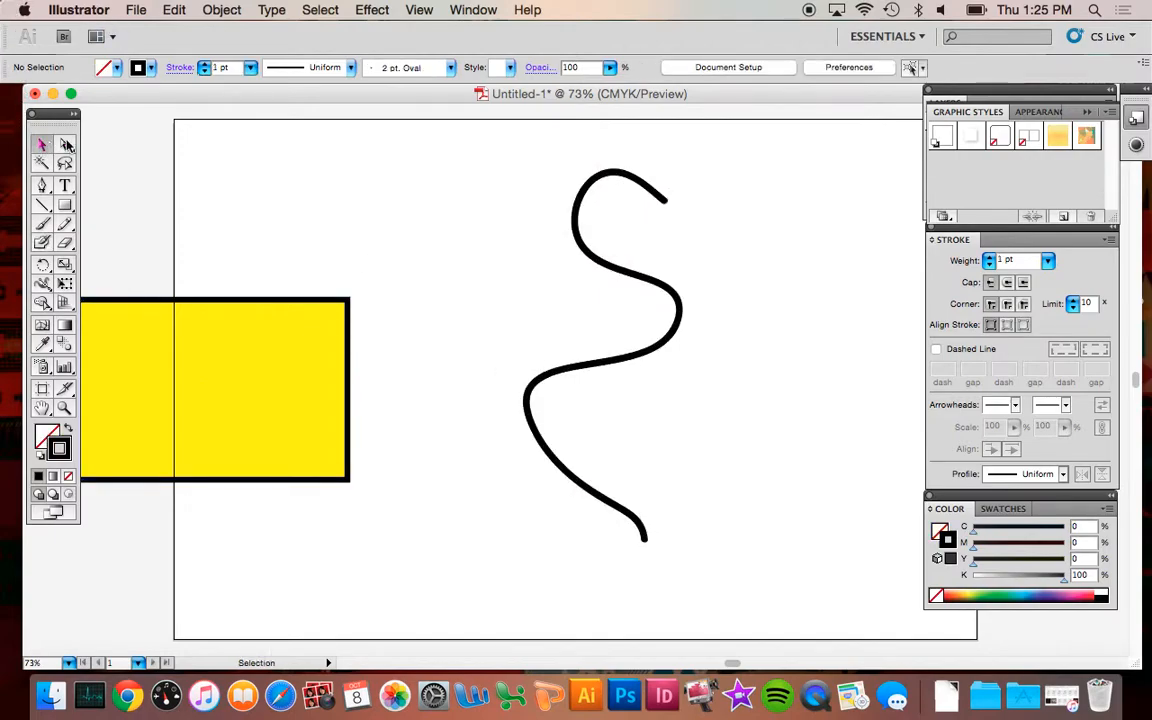
pyautogui.click(676, 296)
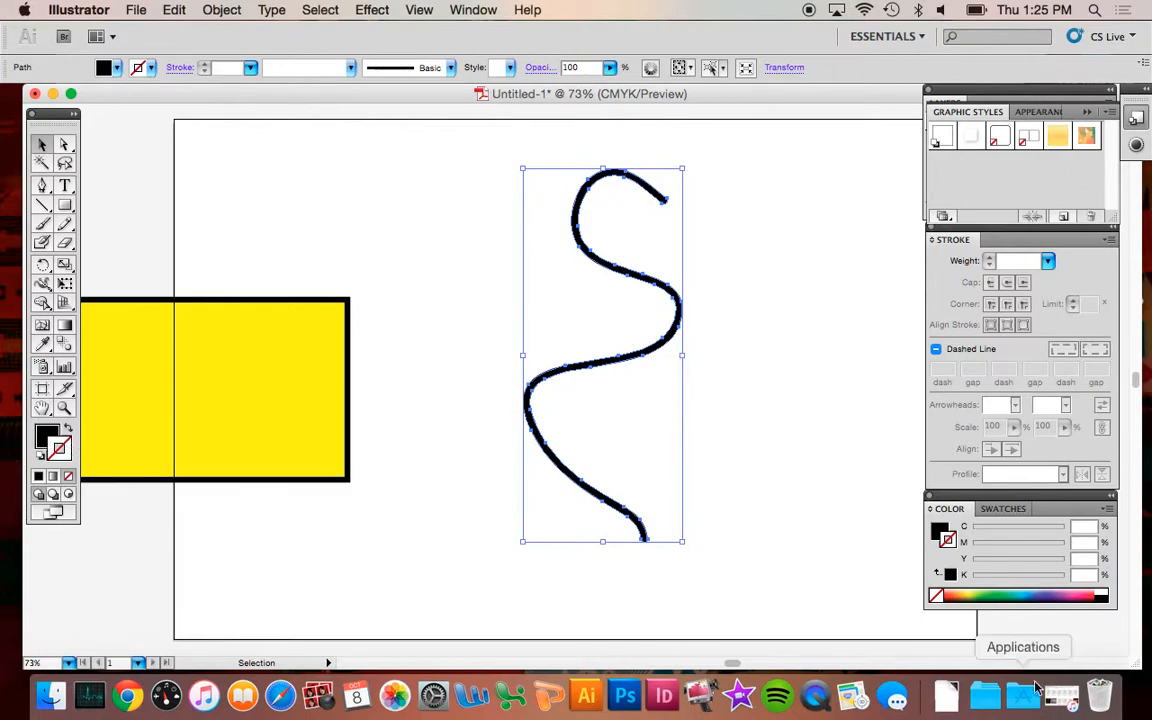
pyautogui.click(1003, 508)
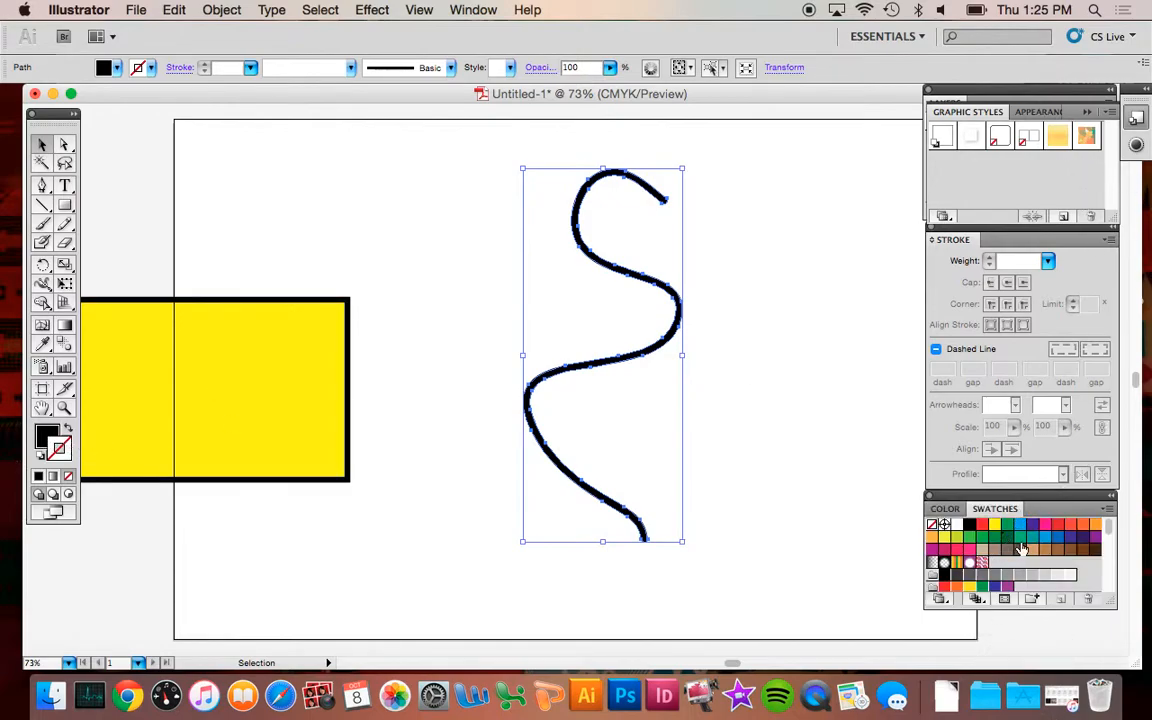
pyautogui.click(1032, 537)
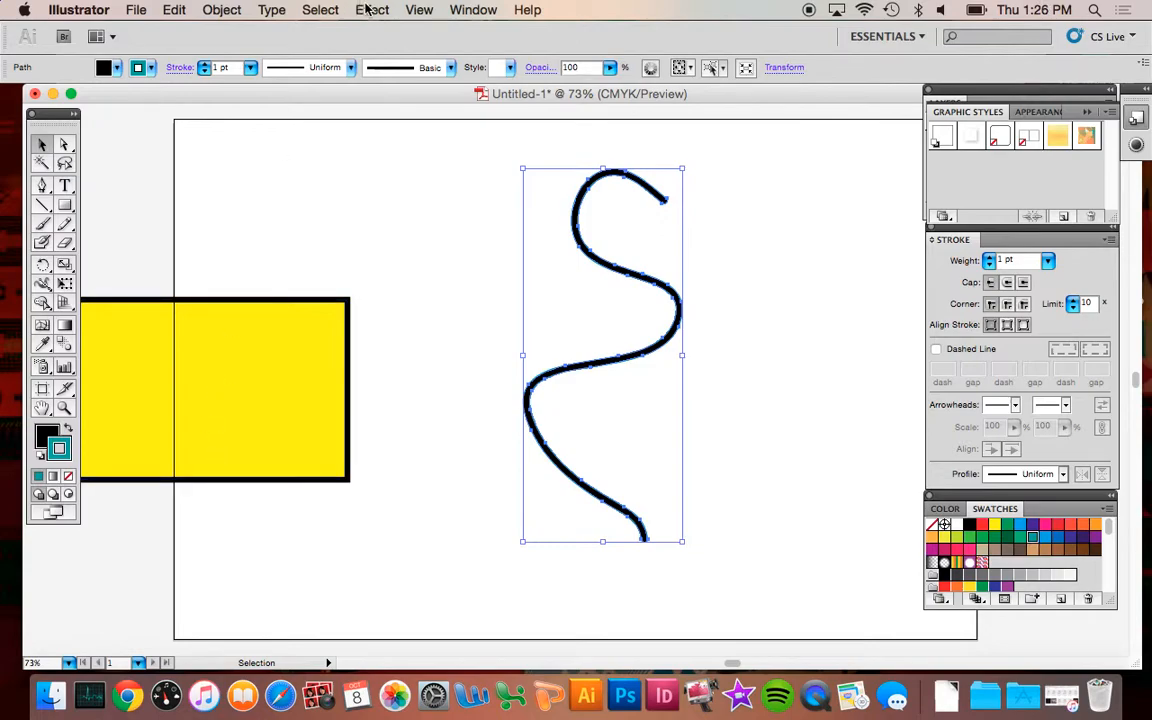
pyautogui.click(248, 68)
pyautogui.click(257, 118)
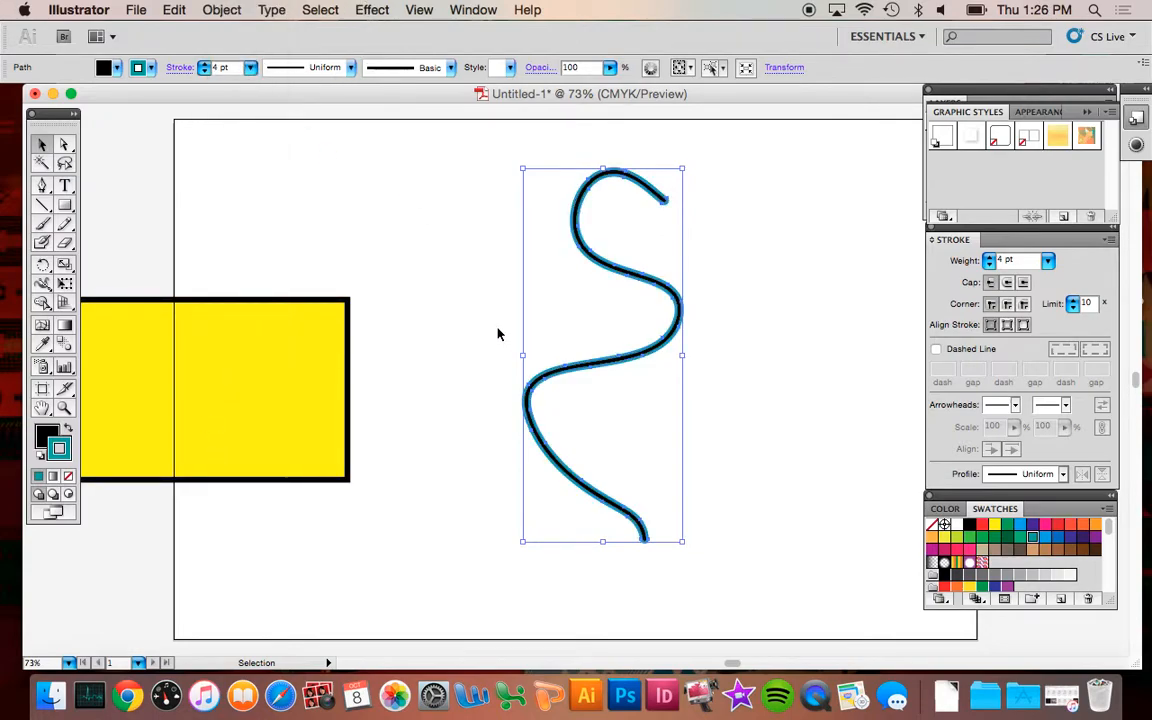
pyautogui.click(777, 424)
pyautogui.moveTo(662, 350); pyautogui.dragTo(656, 348)
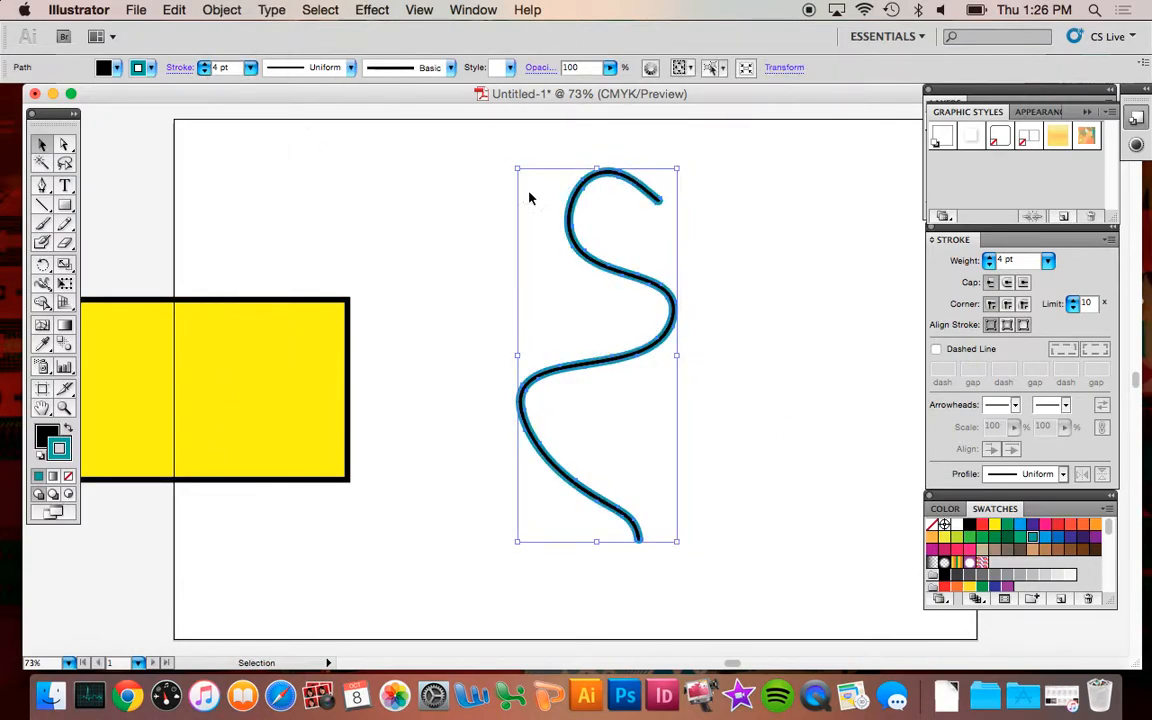
# Step: Start a previewed Transform effect with 20 copies of the wavy line, try 106% horizontal scale, and restore it to 100%
pyautogui.click(372, 10)
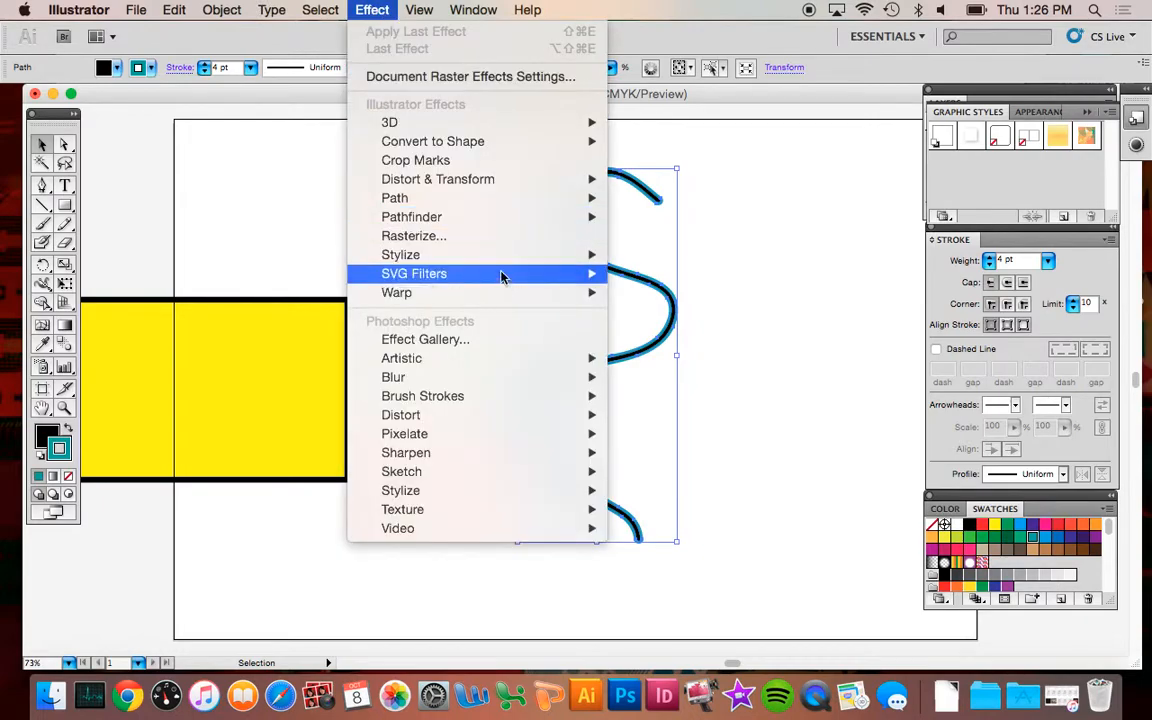
pyautogui.moveTo(505, 197)
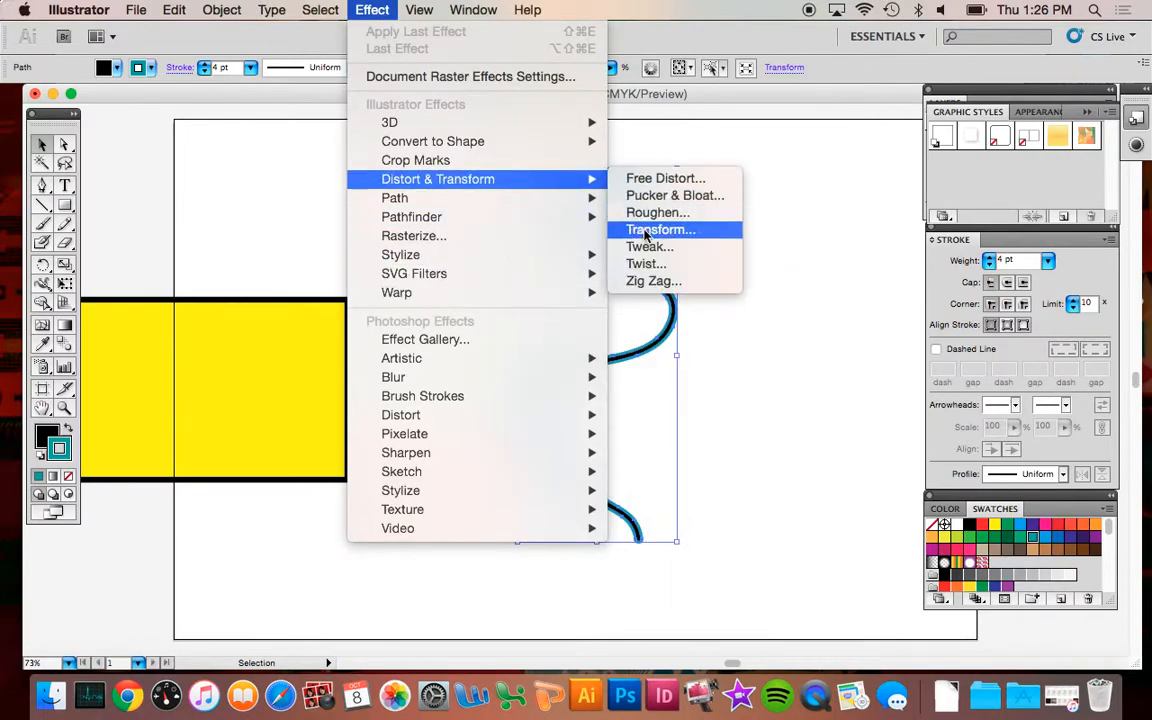
pyautogui.click(645, 233)
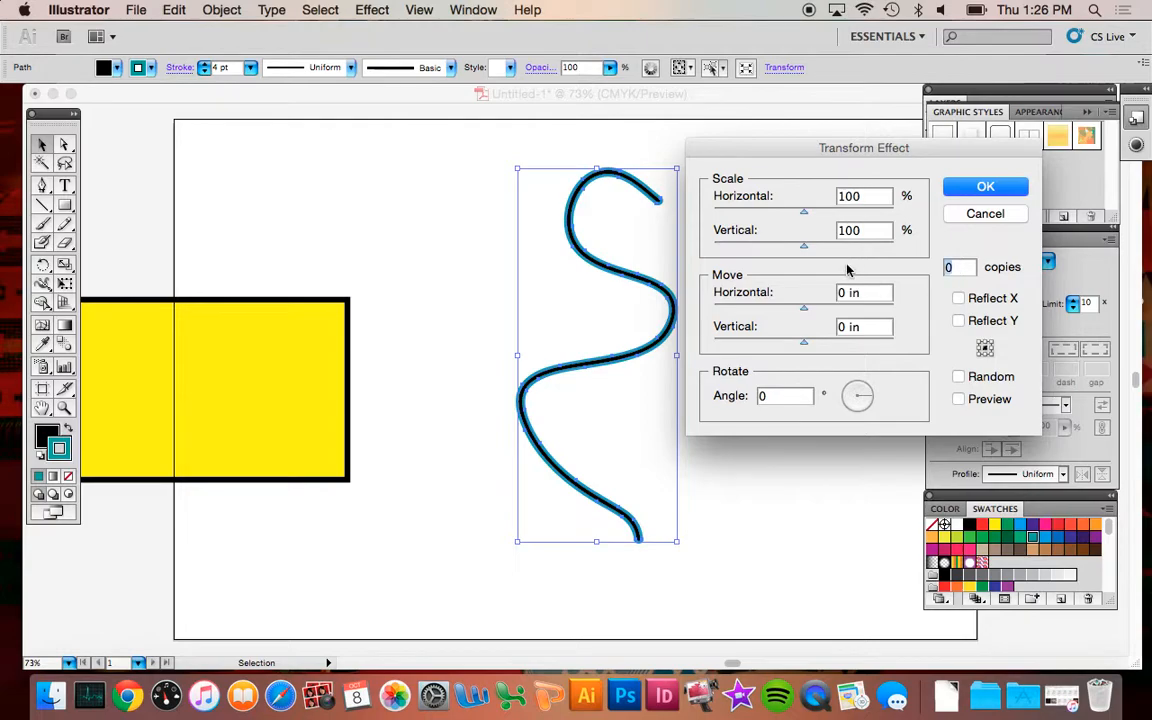
pyautogui.click(958, 399)
pyautogui.click(958, 399)
pyautogui.moveTo(805, 213); pyautogui.dragTo(810, 217)
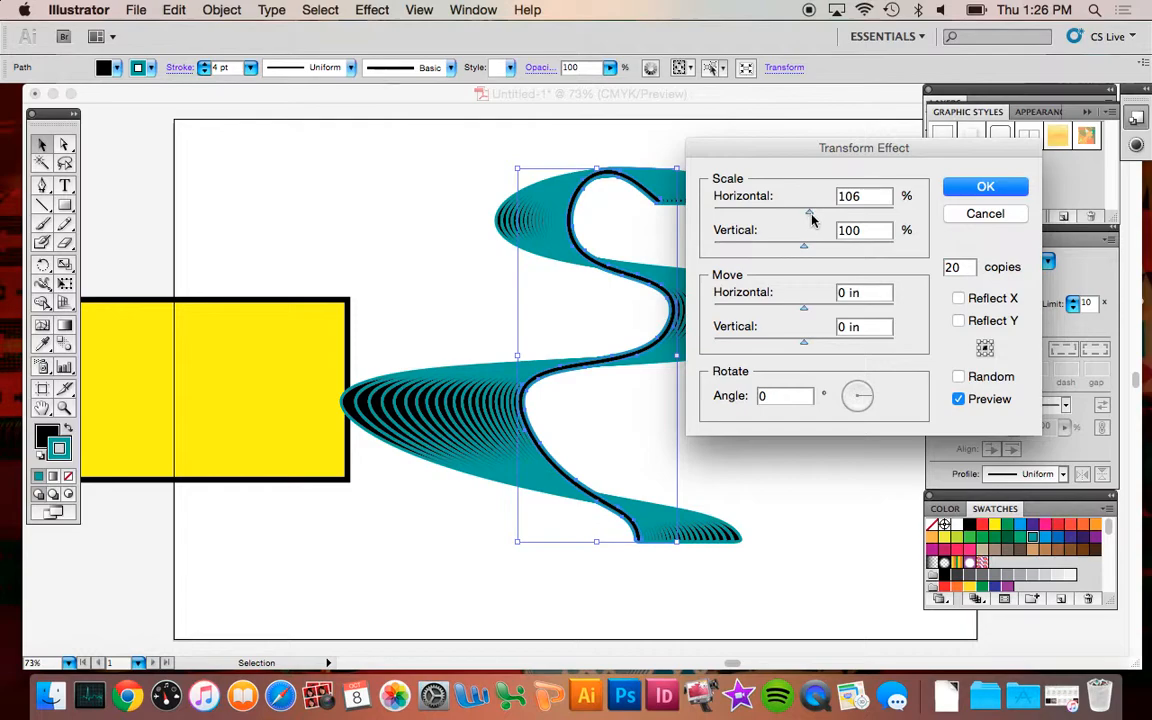
pyautogui.moveTo(809, 214); pyautogui.dragTo(805, 217)
# Step: Set the copies' move to -0.0139 in horizontally and 0.0278 in vertically, rotate them by 323°, and apply the Transform effect
pyautogui.moveTo(806, 306); pyautogui.dragTo(805, 345)
pyautogui.write('20')
pyautogui.moveTo(855, 395); pyautogui.dragTo(866, 406)
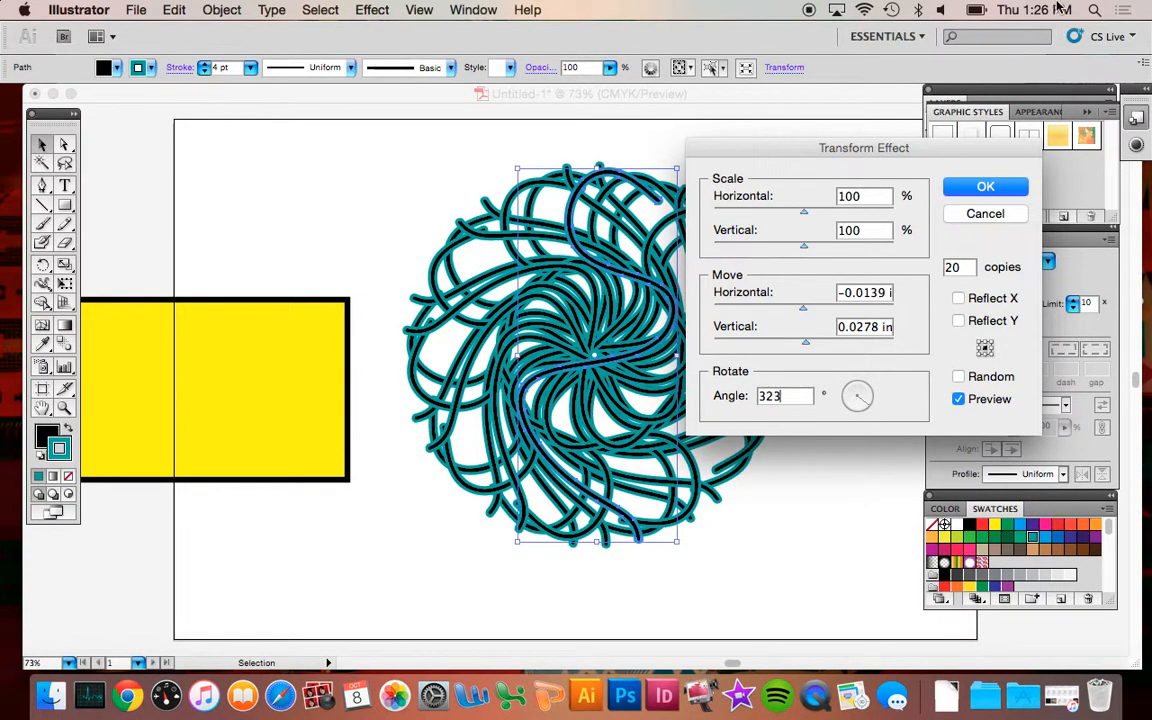
pyautogui.click(960, 186)
pyautogui.click(780, 240)
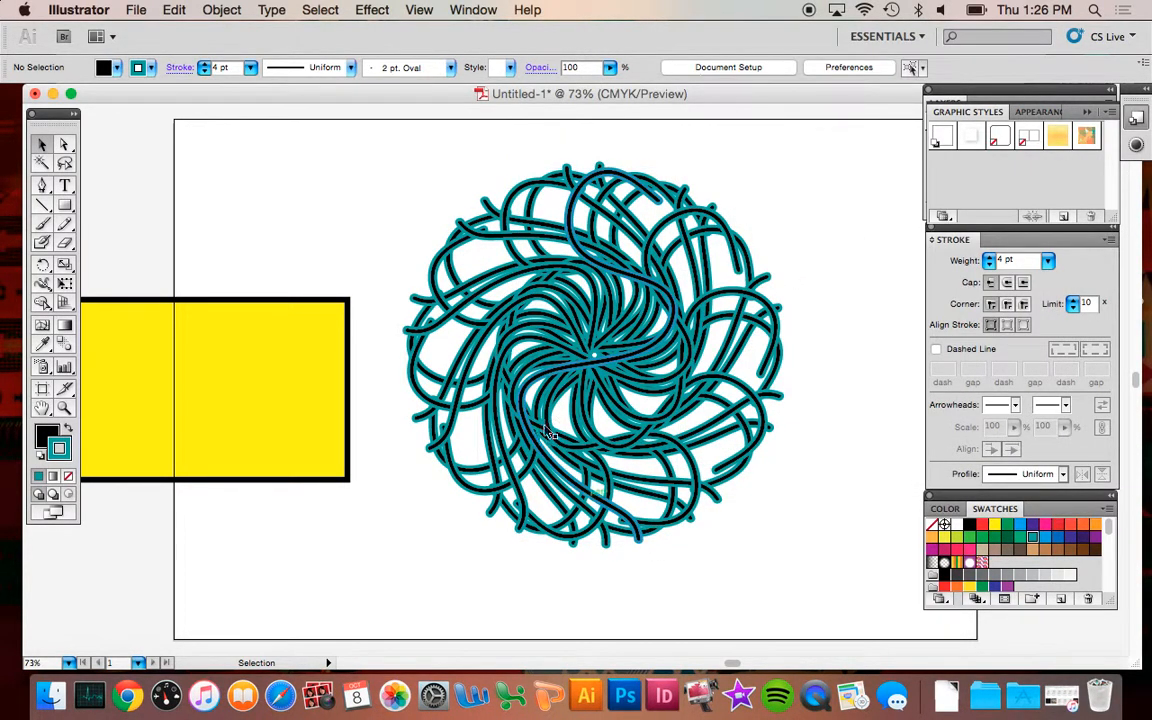
# Step: Move the circular pattern toward the artboard's right side and expand its appearance
pyautogui.moveTo(622, 316); pyautogui.dragTo(783, 286)
pyautogui.moveTo(773, 320); pyautogui.dragTo(735, 285)
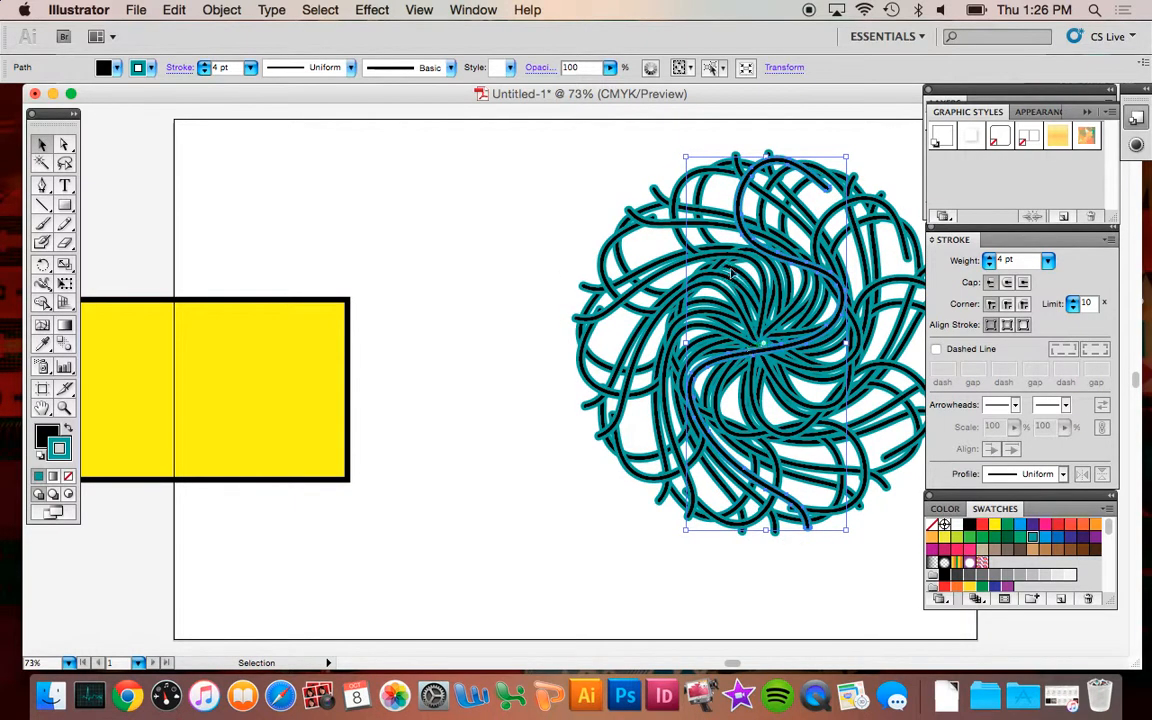
pyautogui.click(222, 10)
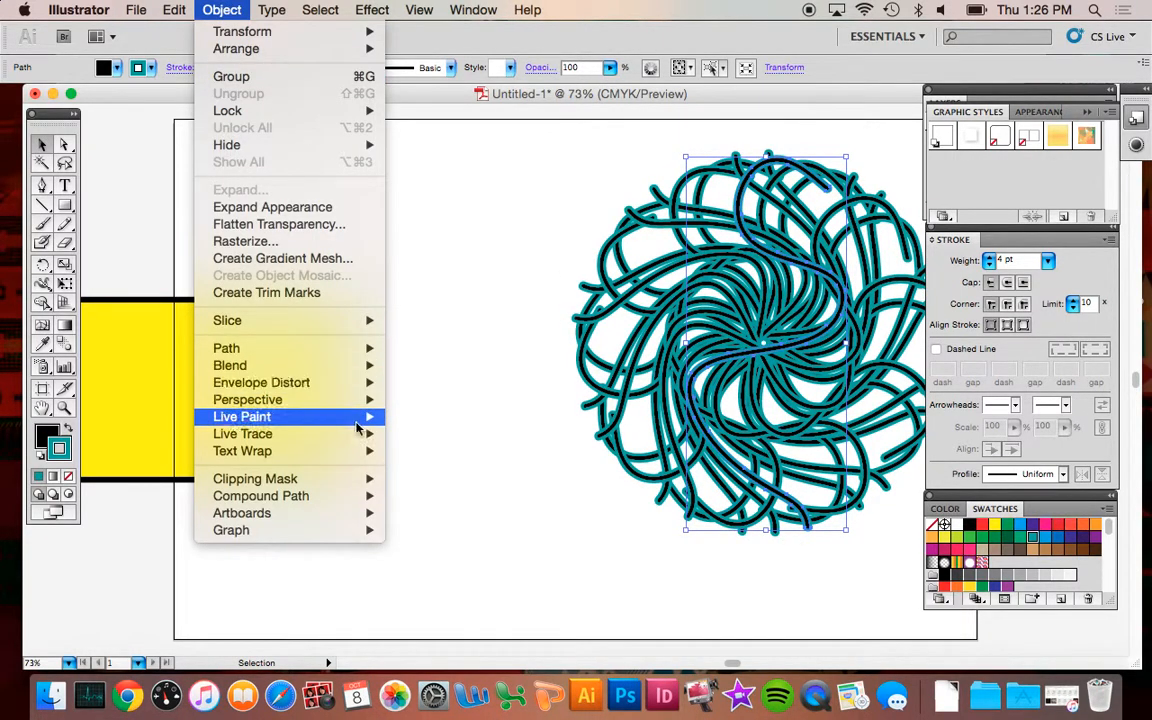
pyautogui.click(298, 207)
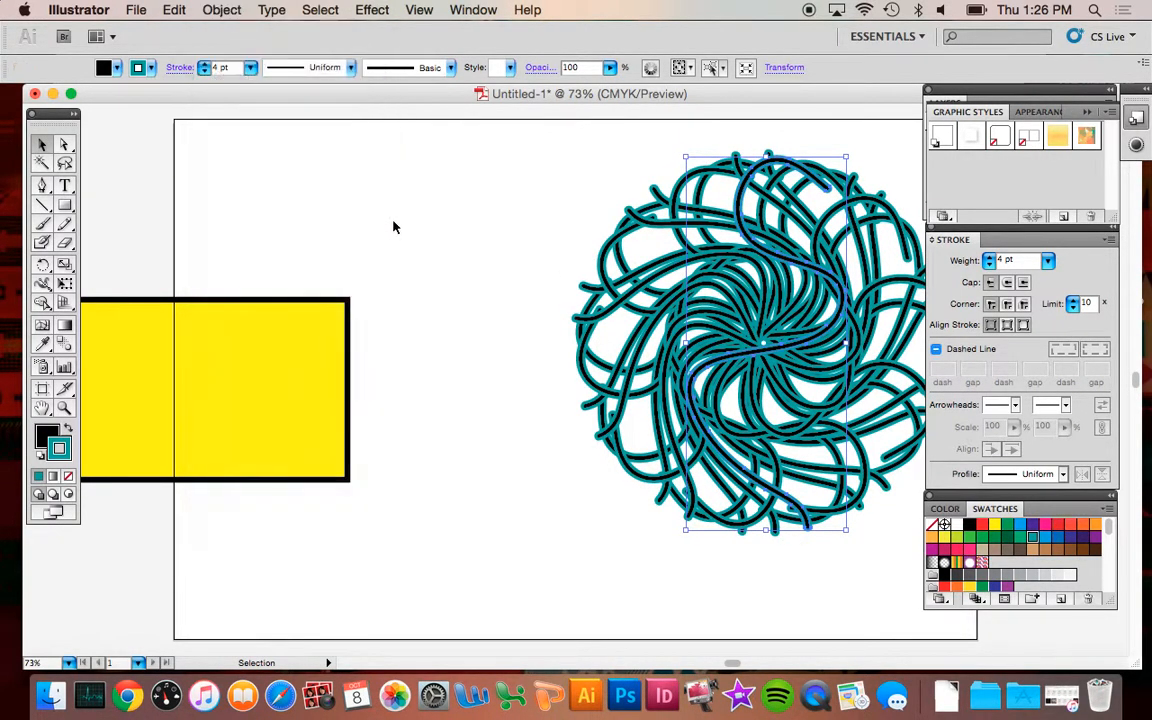
pyautogui.moveTo(700, 295); pyautogui.dragTo(659, 287)
pyautogui.click(432, 238)
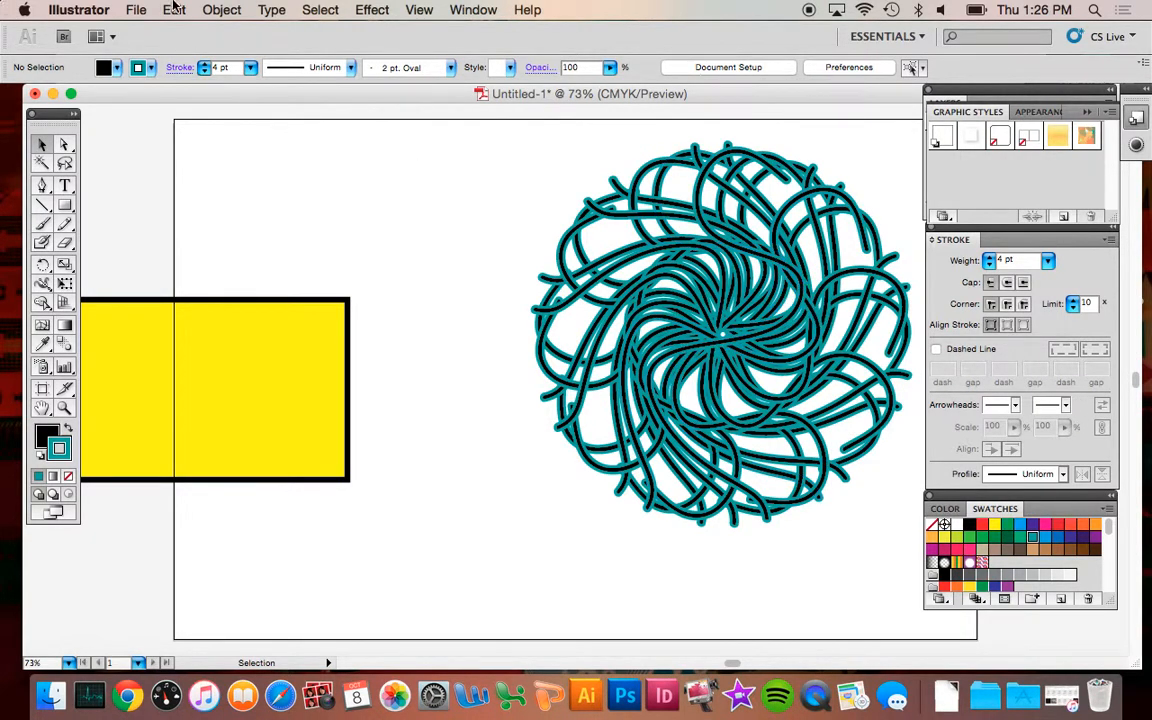
# Step: Delete the expanded circular pattern from the artboard
pyautogui.click(238, 10)
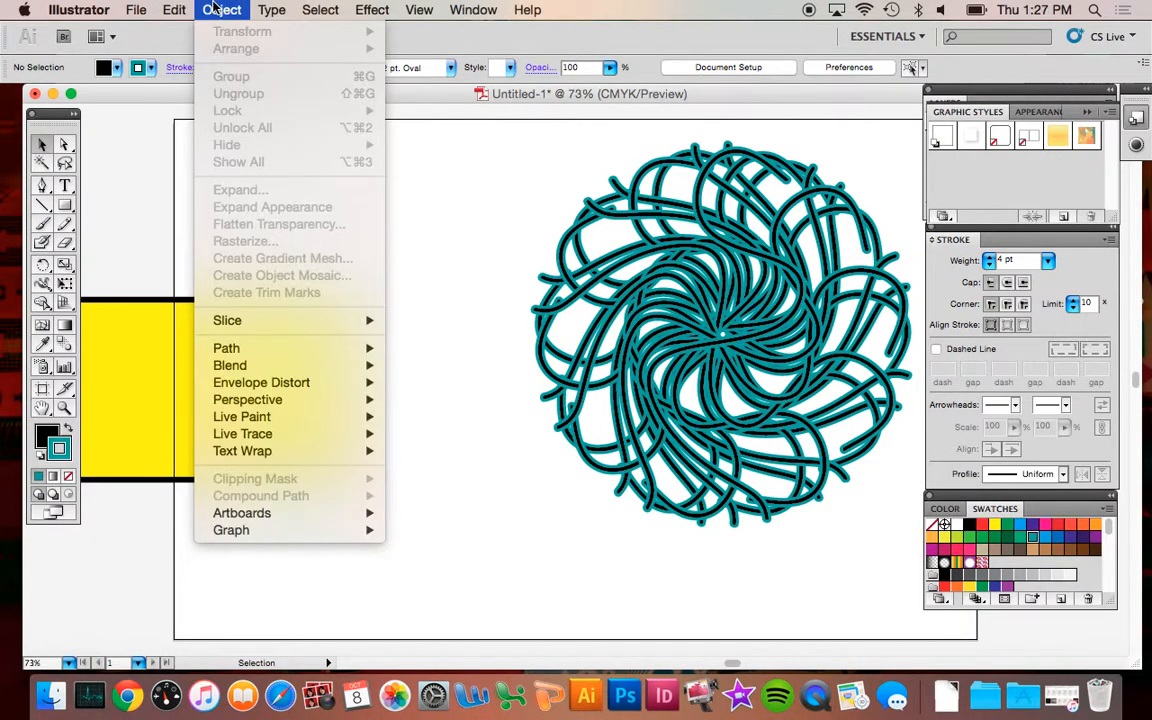
pyautogui.click(668, 272)
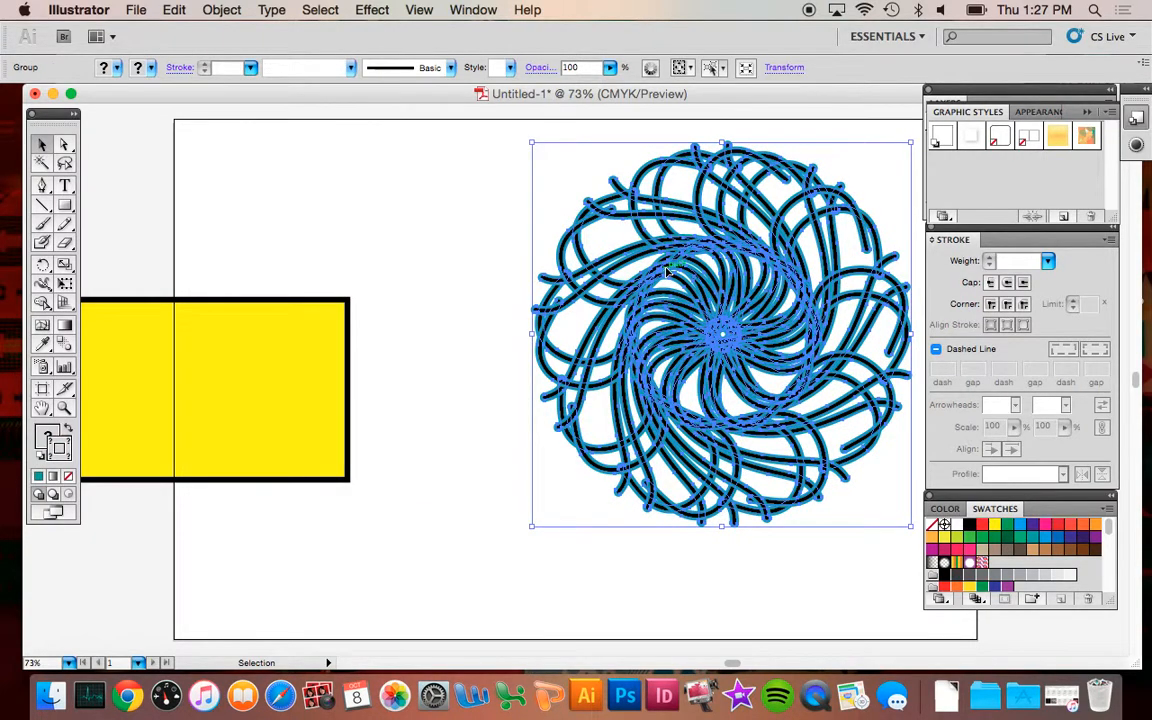
pyautogui.press('Delete')
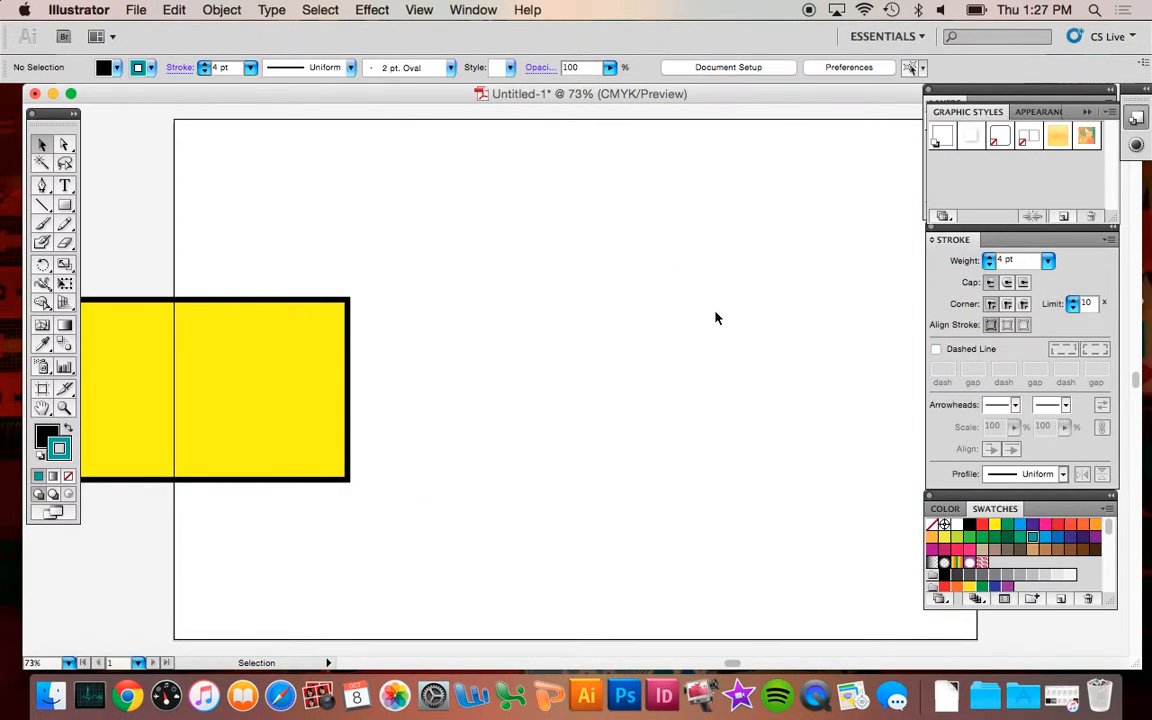
# Step: Move the yellow rectangle back to the middle of the artboard and start a Zig Zag effect on it with the preview on
pyautogui.moveTo(332, 373); pyautogui.dragTo(628, 351)
pyautogui.click(372, 9)
pyautogui.moveTo(540, 179)
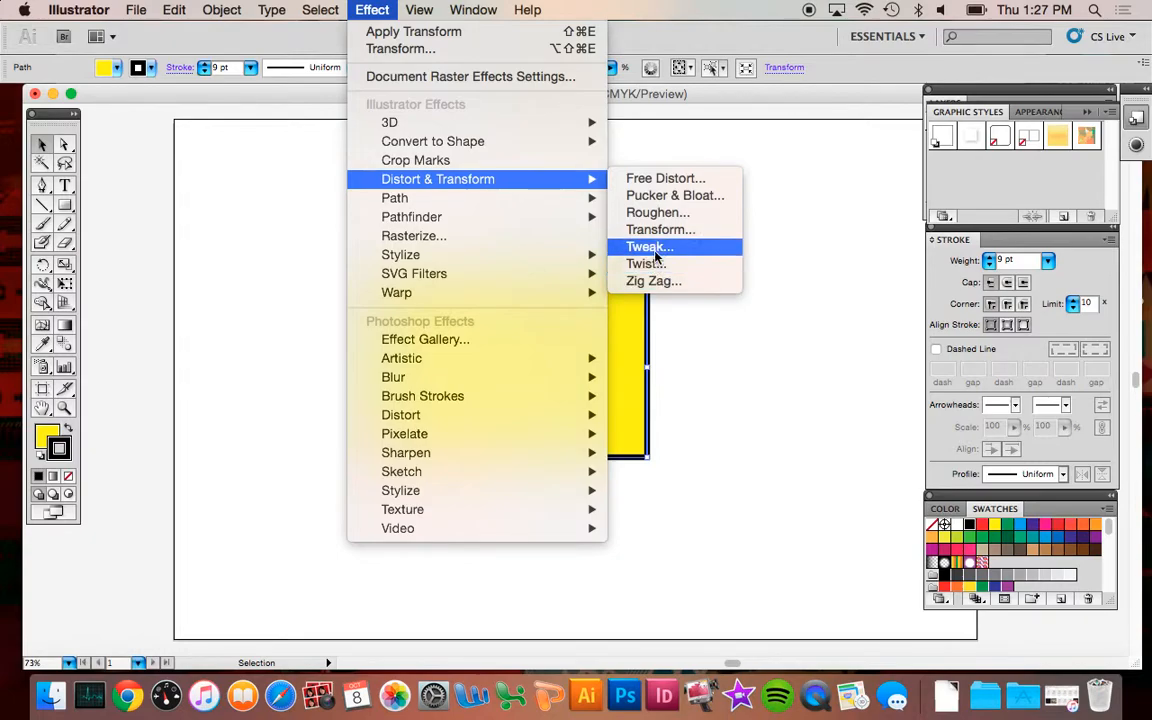
pyautogui.click(653, 281)
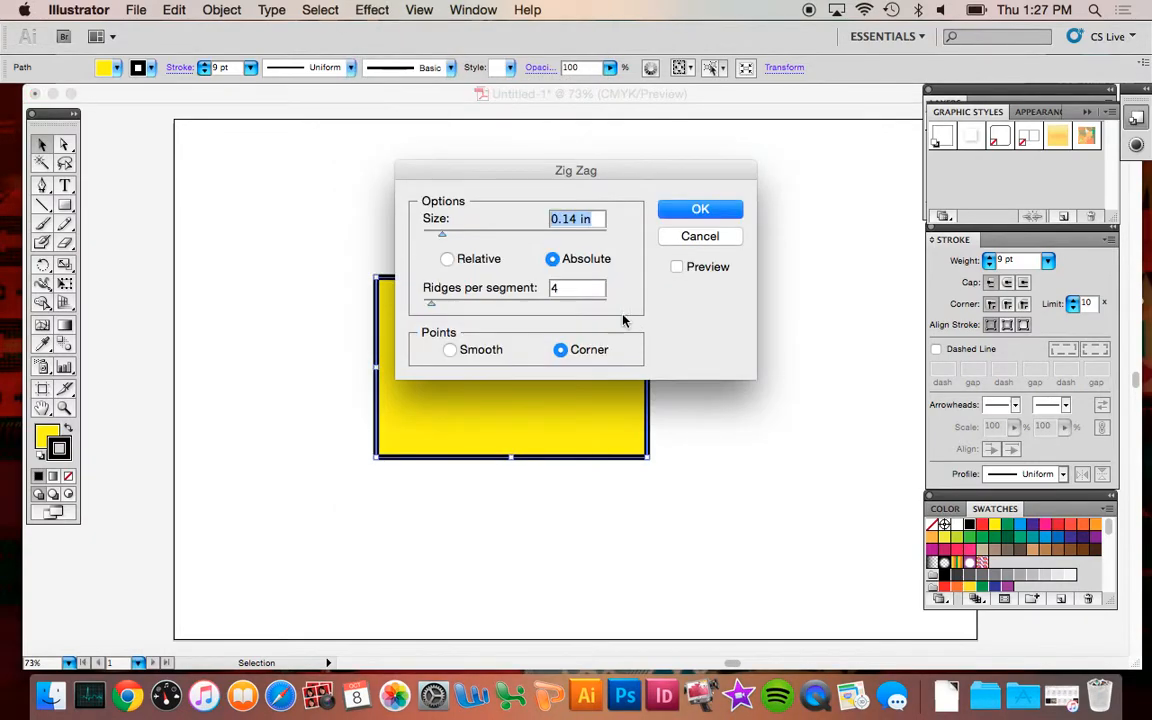
pyautogui.click(695, 272)
pyautogui.moveTo(650, 175); pyautogui.dragTo(973, 146)
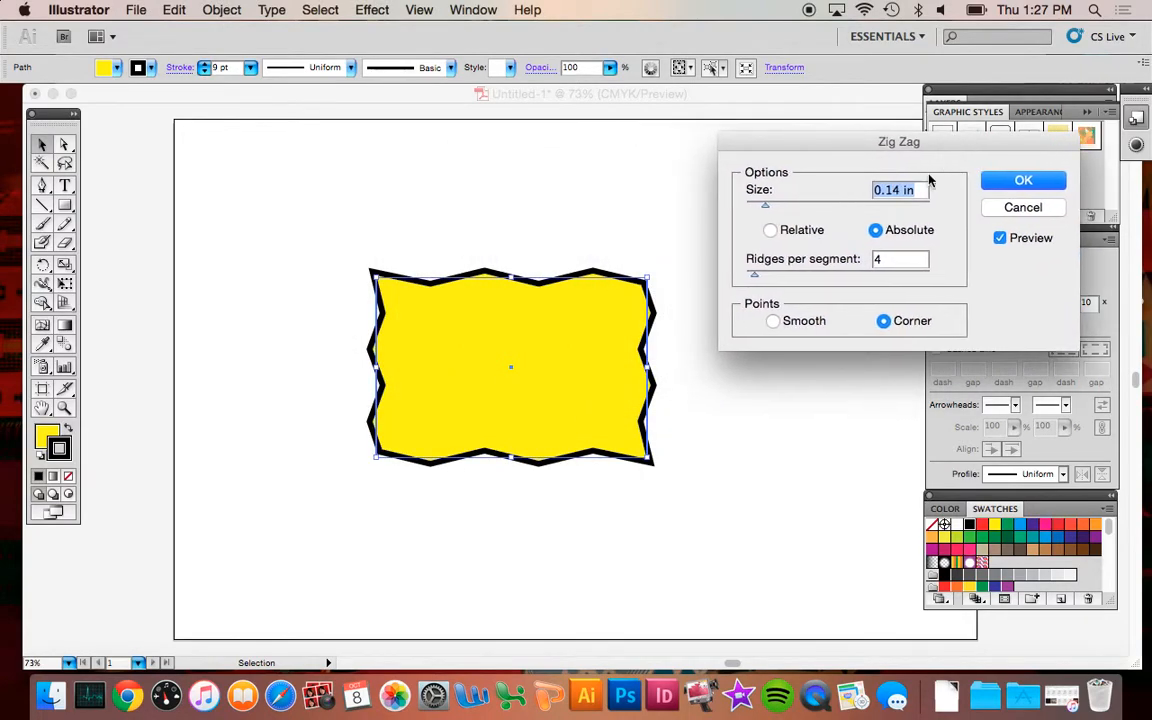
# Step: Try the Zig Zag effect with 16 ridges per segment, switching between smooth and corner points, and cancel it
pyautogui.moveTo(754, 281); pyautogui.dragTo(776, 281)
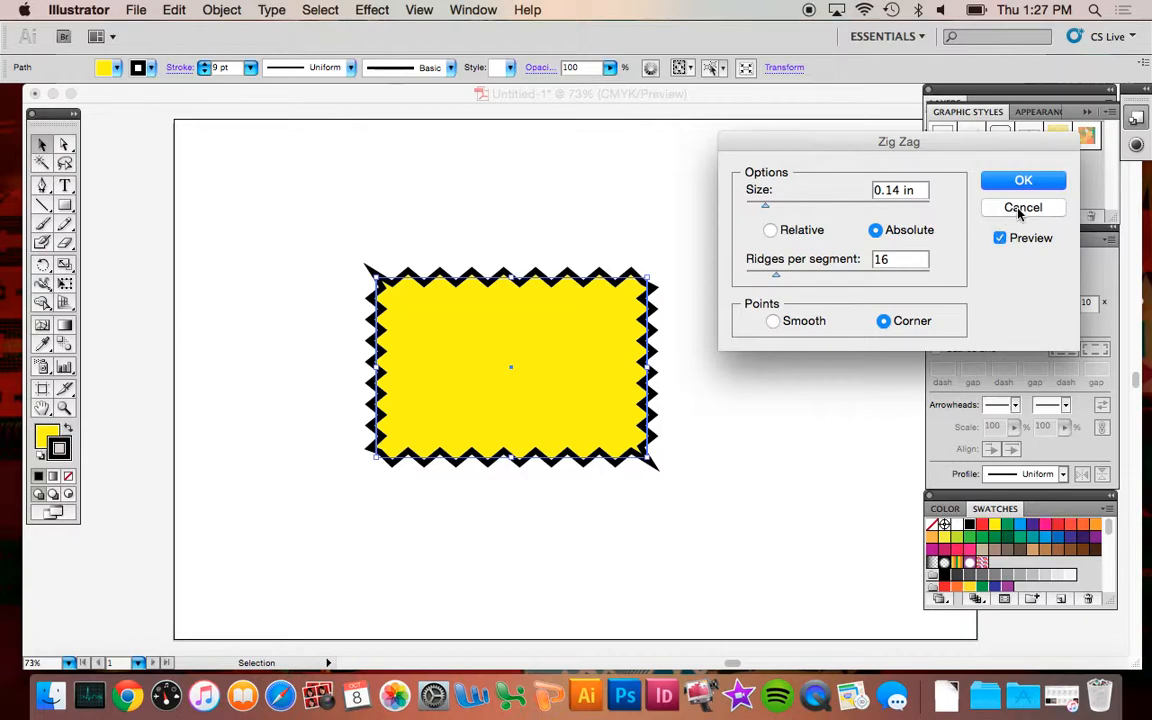
pyautogui.click(772, 321)
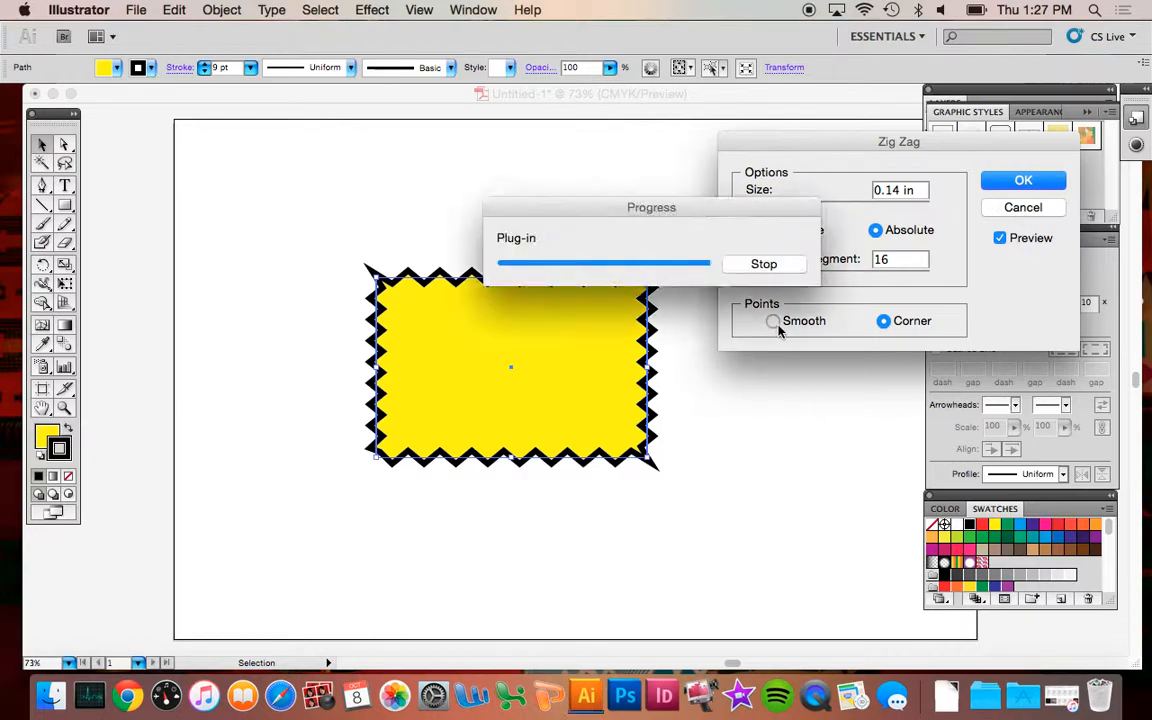
pyautogui.click(903, 323)
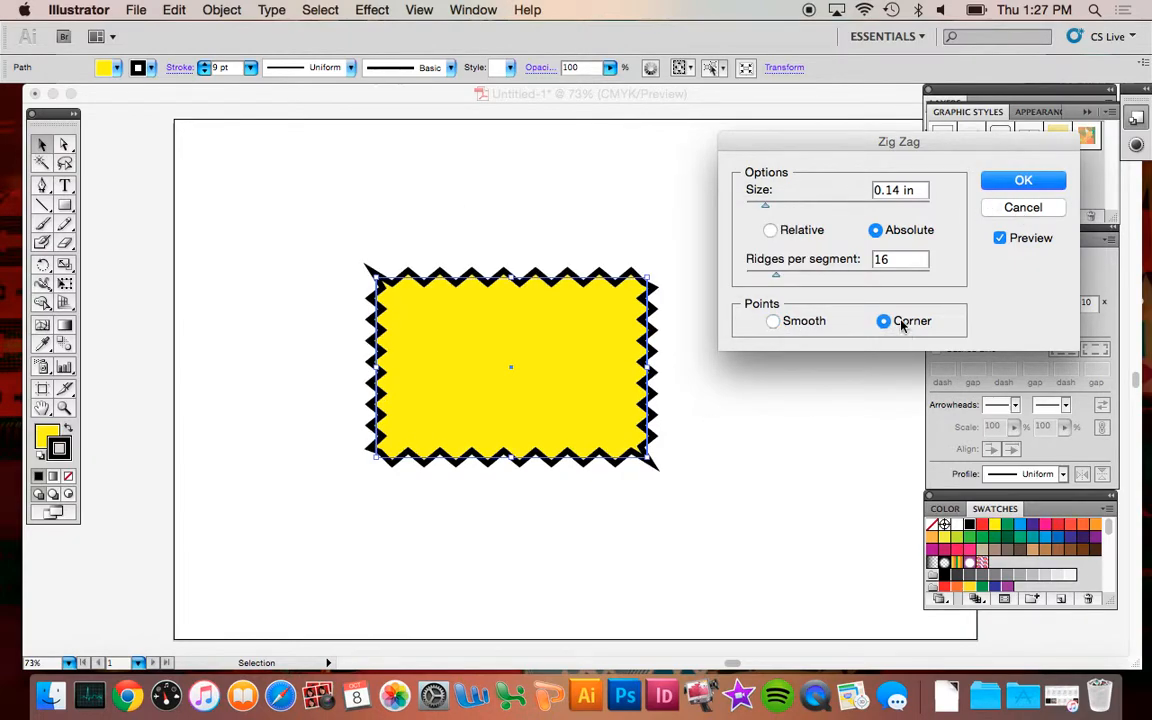
pyautogui.click(1023, 207)
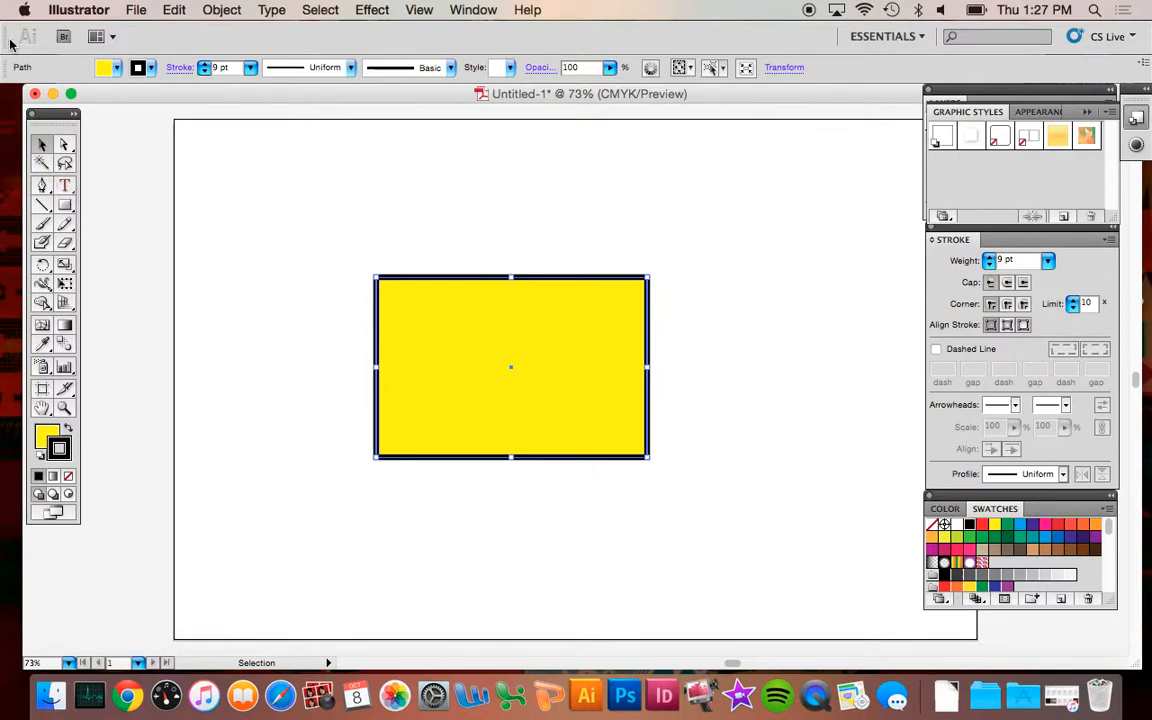
# Step: Open the list of Distort & Transform effects for the yellow rectangle
pyautogui.click(372, 10)
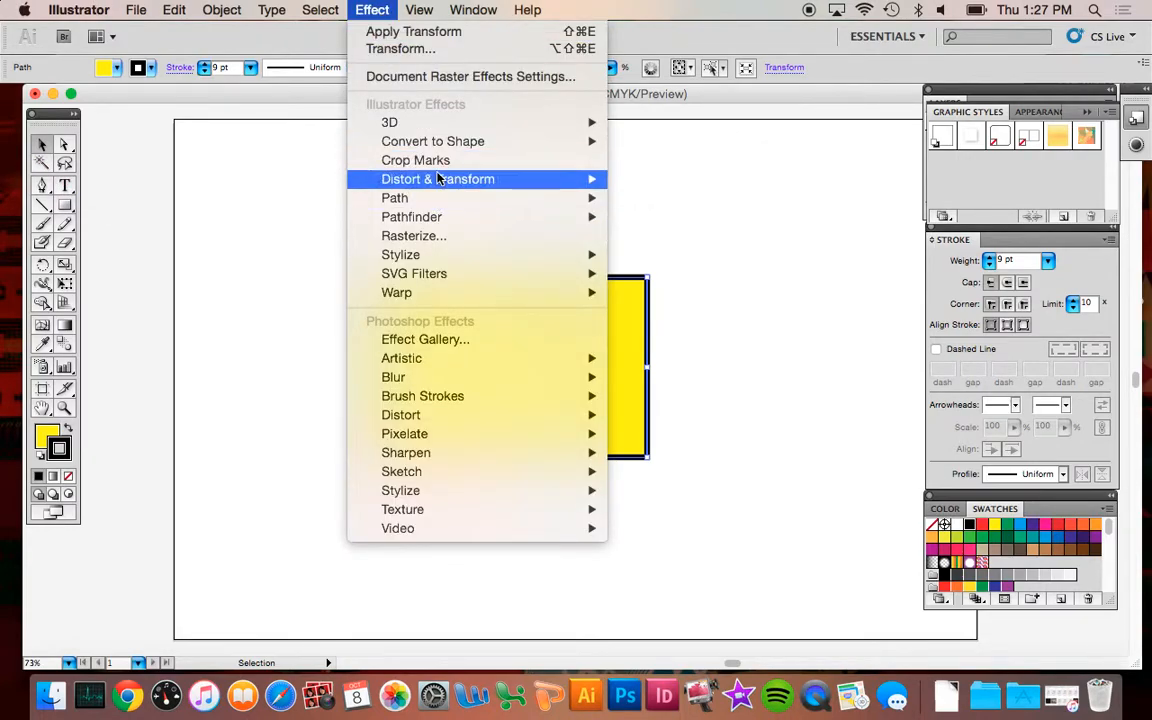
pyautogui.moveTo(441, 181)
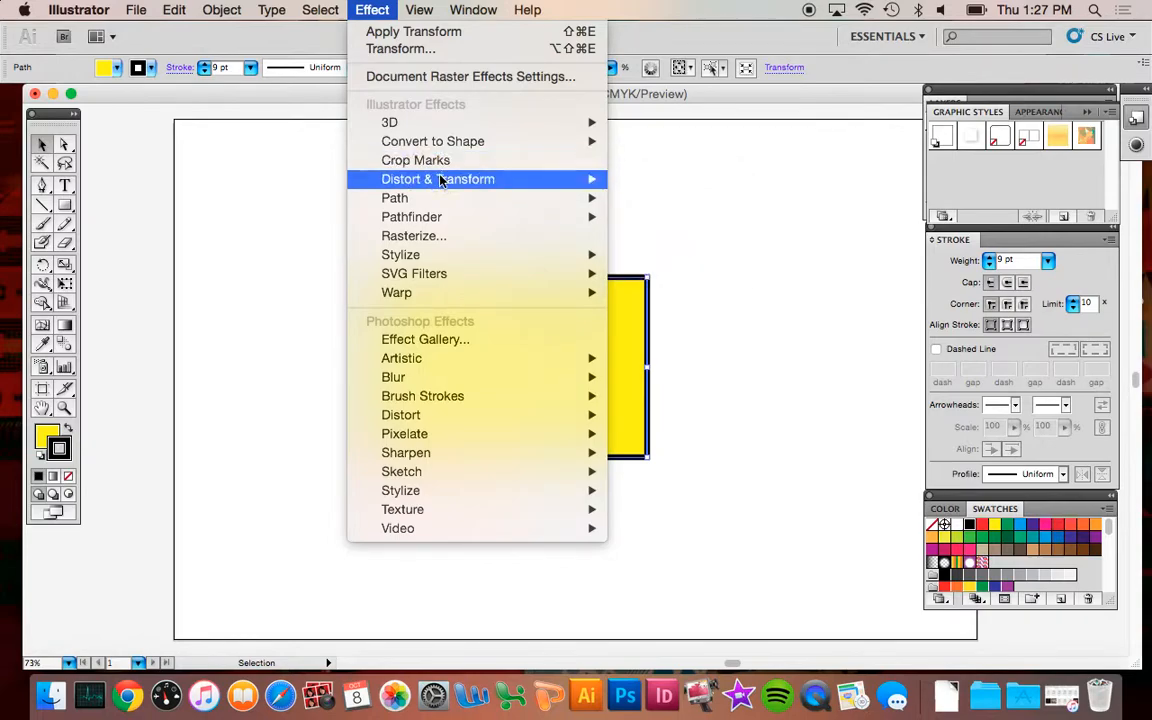